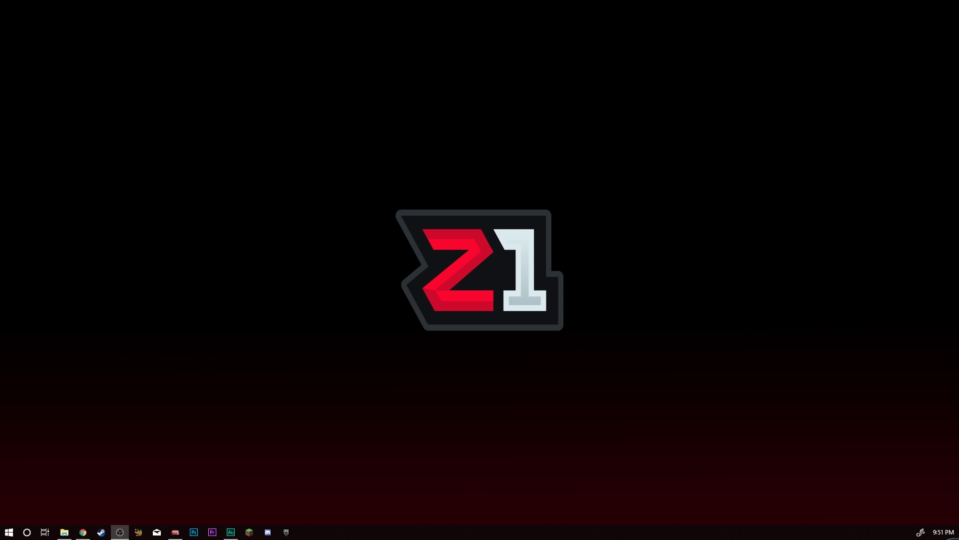
Switch to Chrome, where the SteamDB home page is open.
key("alt+Tab")
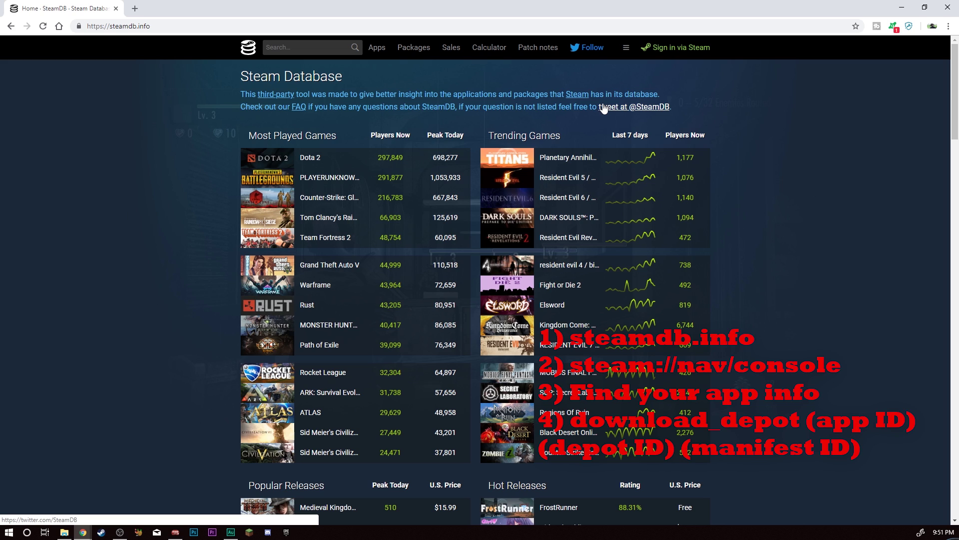
left_click(305, 48)
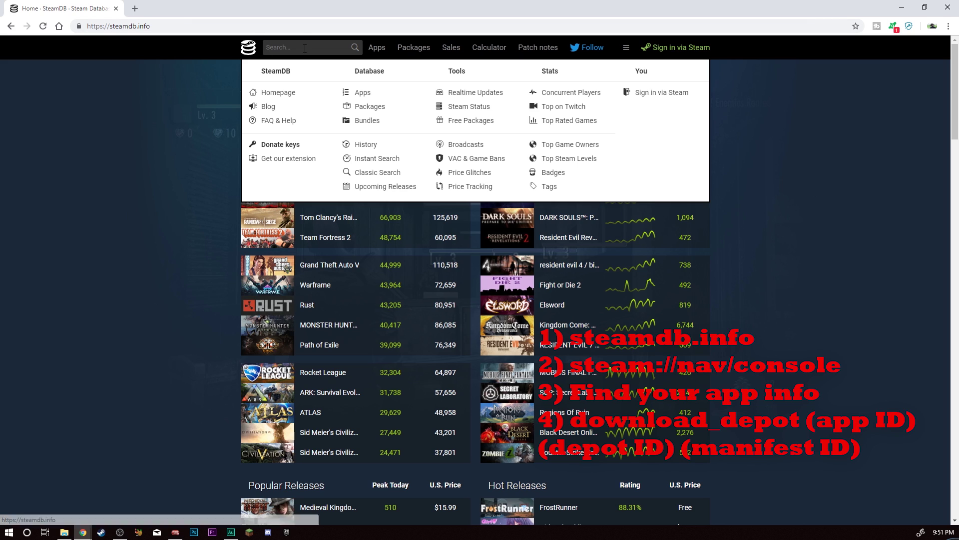
type("asttron")
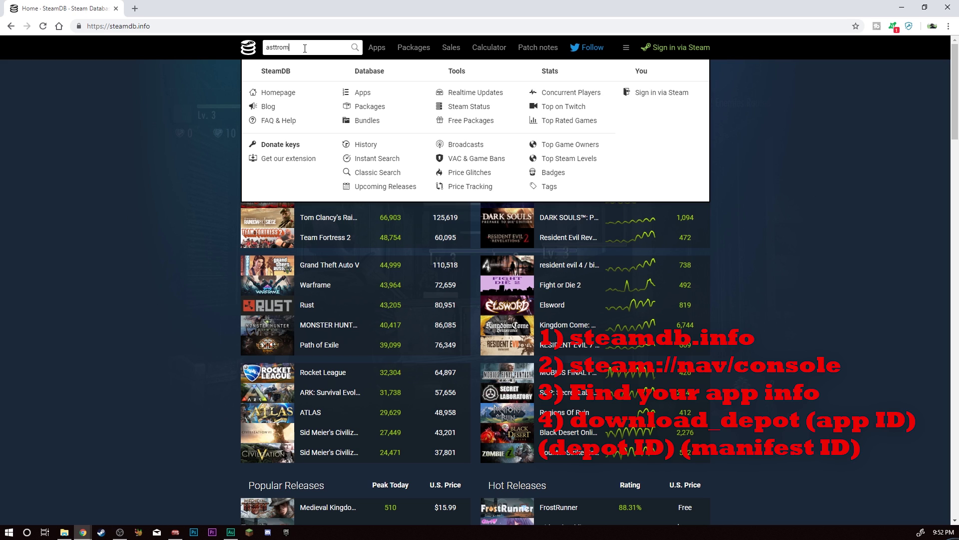
key("BackSpace")
key("BackSpace")
key("BackSpace")
type("onmeer")
key("Return")
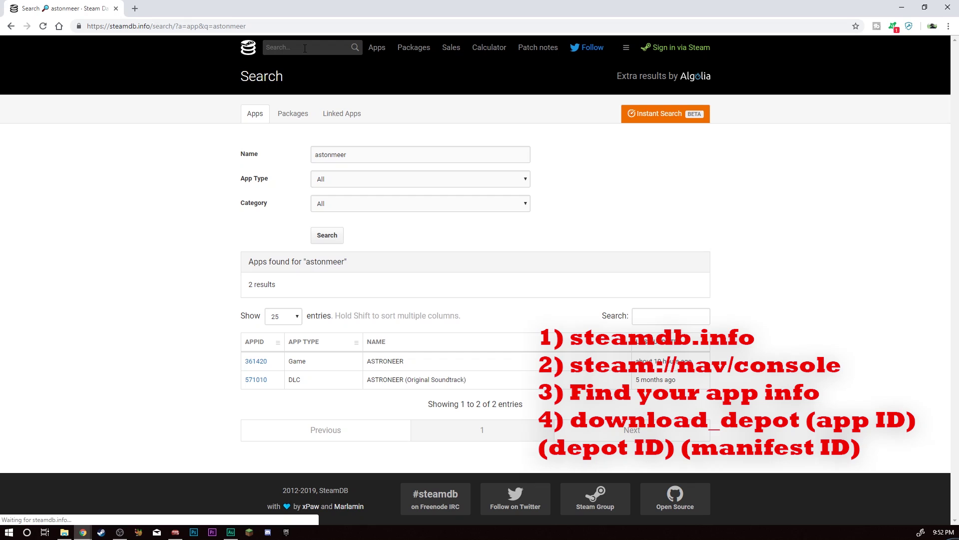
Search SteamDB for "astroneer".
left_click(305, 48)
type("astroneer")
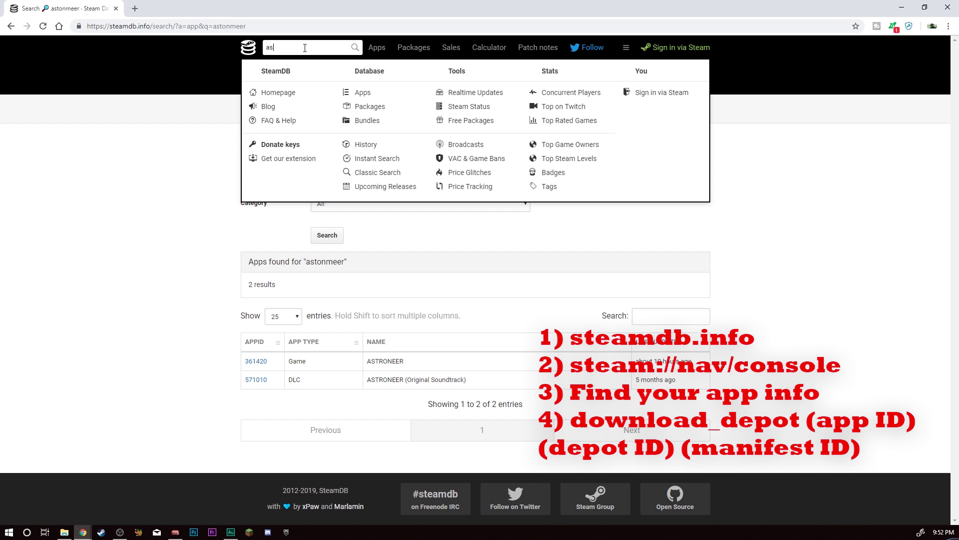
key("Return")
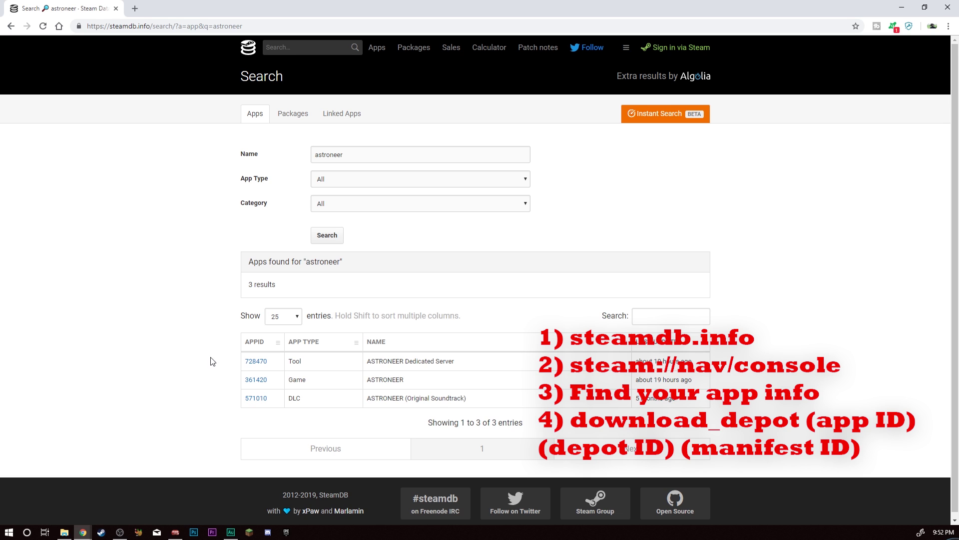
Open the ASTRONEER entry of type Game from the search results, not the dedicated server or the soundtrack.
scroll(250, 399, "down", 1)
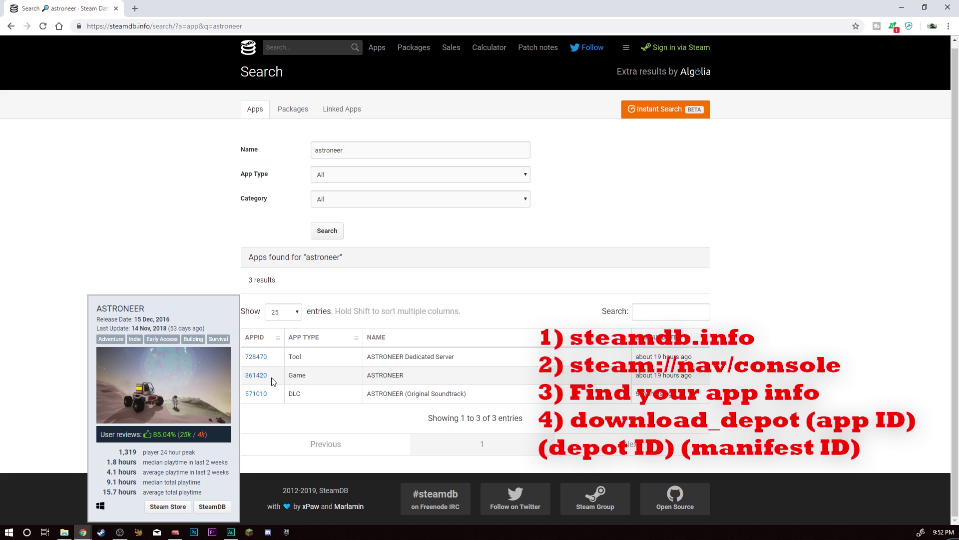
mouse_move(289, 355)
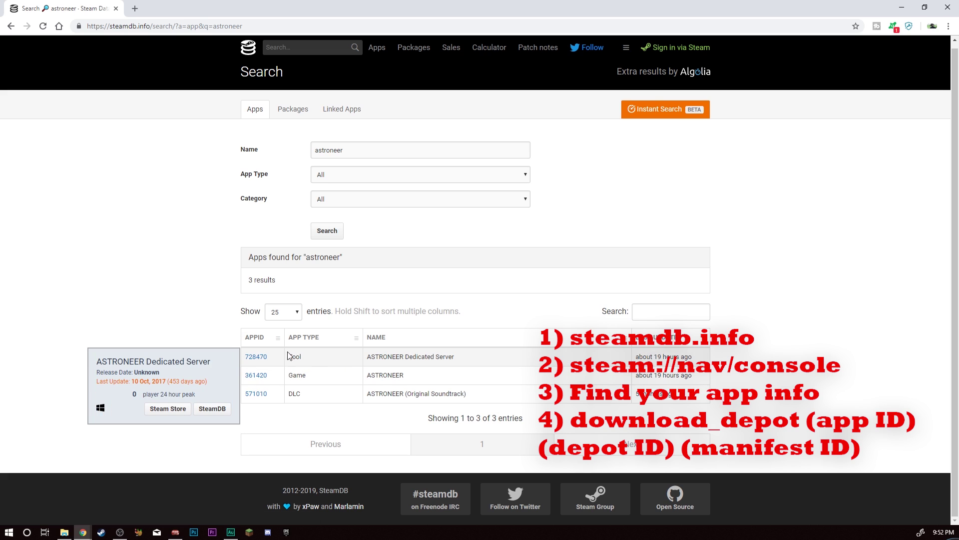
mouse_move(453, 398)
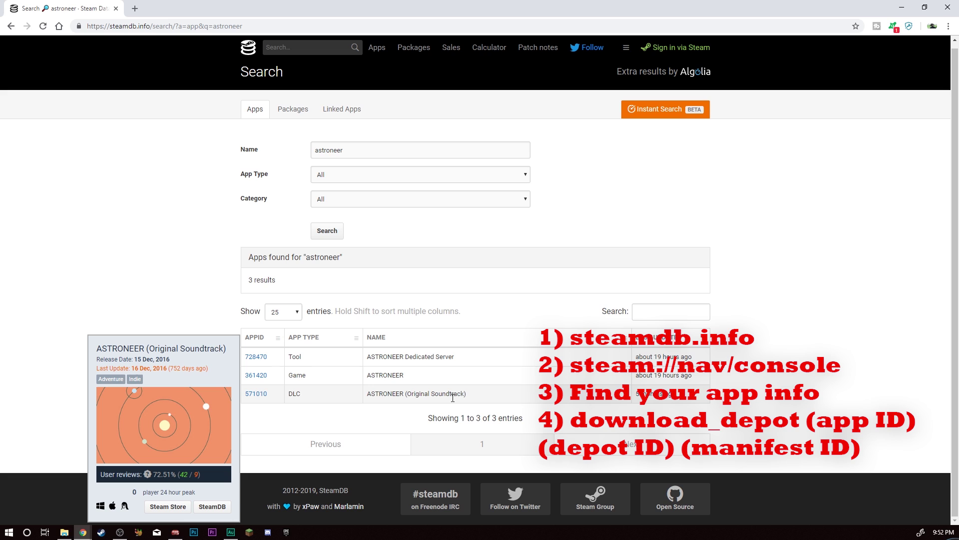
mouse_move(401, 358)
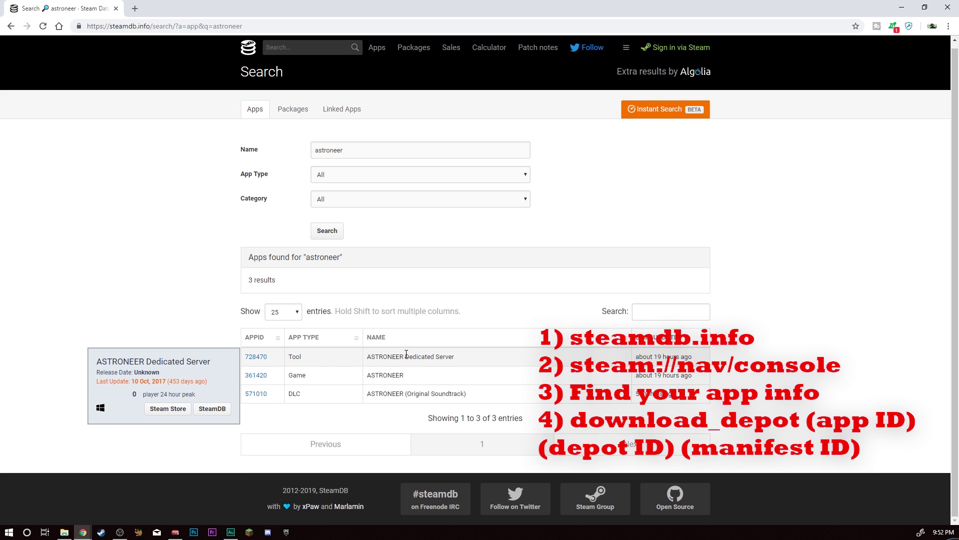
mouse_move(288, 379)
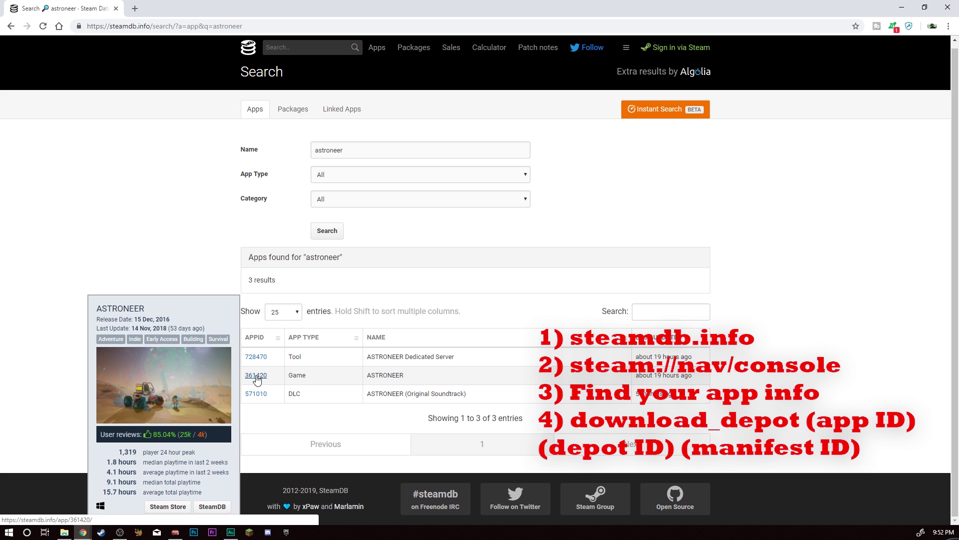
left_click(256, 378)
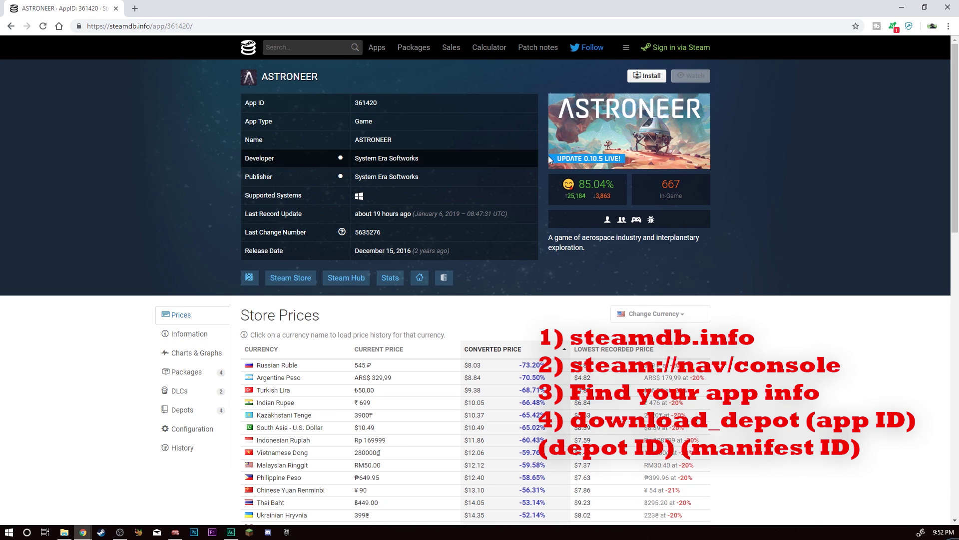
Show the game's depots and open the Astroneer Windows depot, ID 361422.
scroll(94, 359, "down", 1)
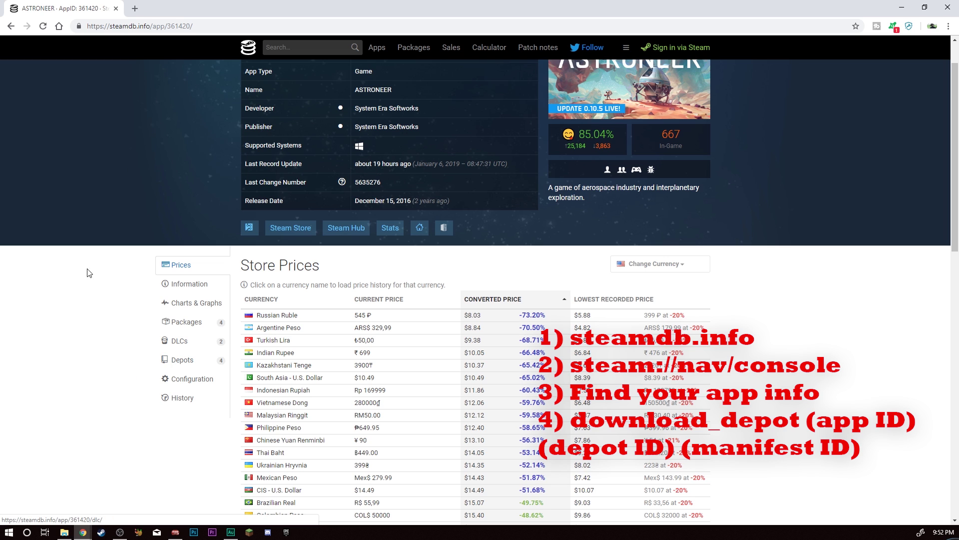
scroll(120, 340, "up", 1)
scroll(148, 269, "down", 2)
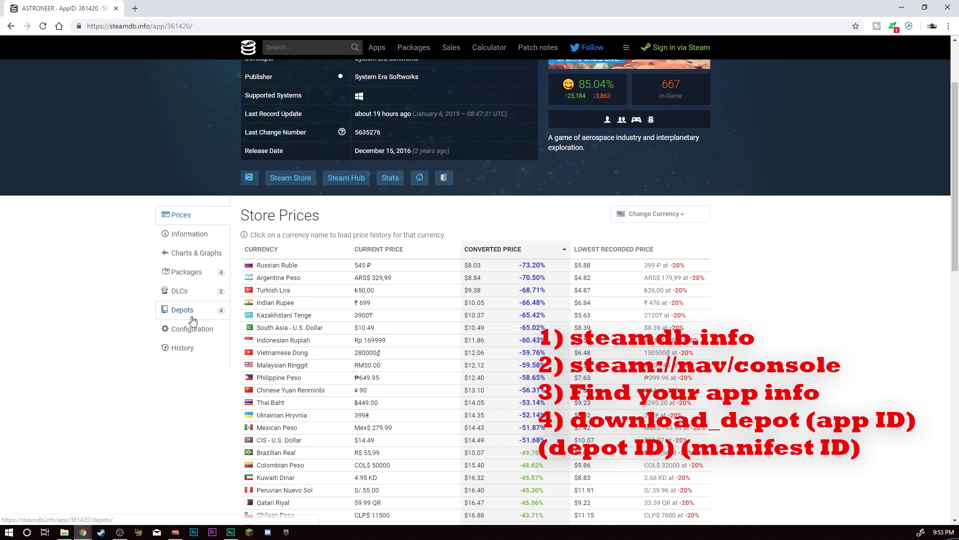
left_click(192, 313)
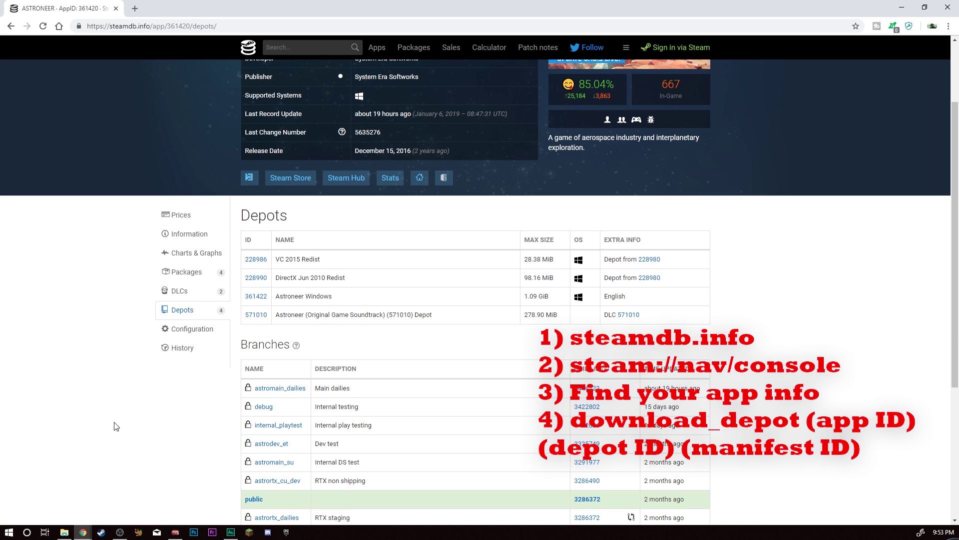
scroll(127, 403, "down", 1)
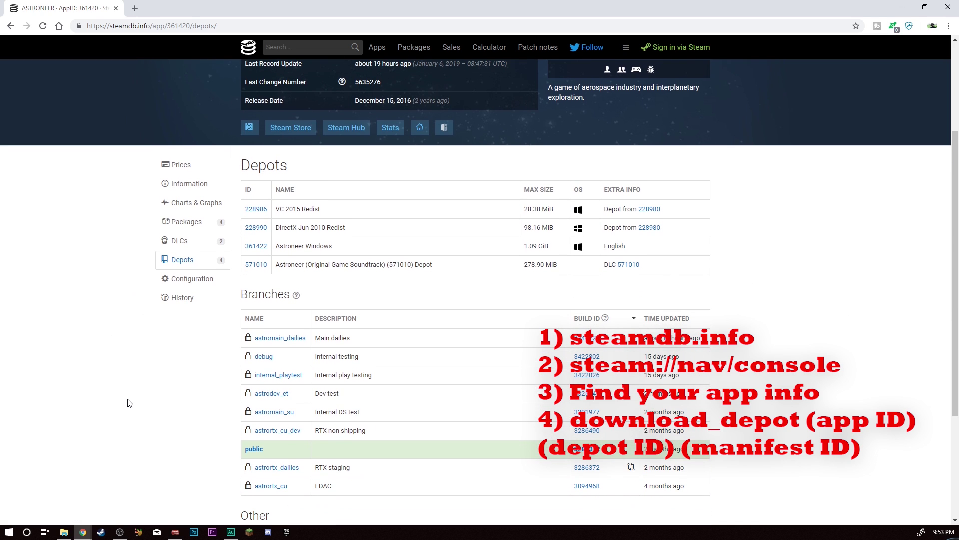
left_click(255, 246)
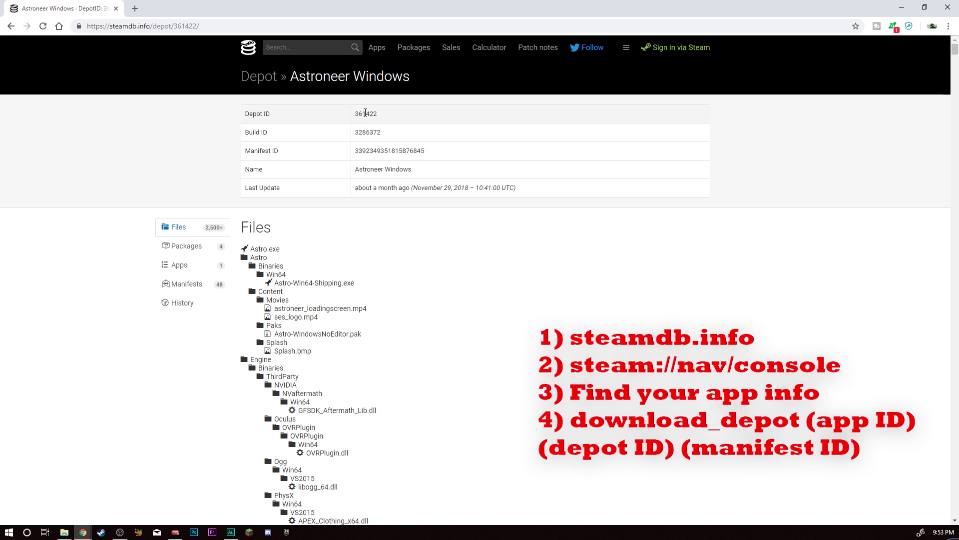
Open the depot's manifests and look through the dates and manifest IDs of the previous versions back to the oldest.
left_click(192, 290)
scroll(250, 385, "down", 10)
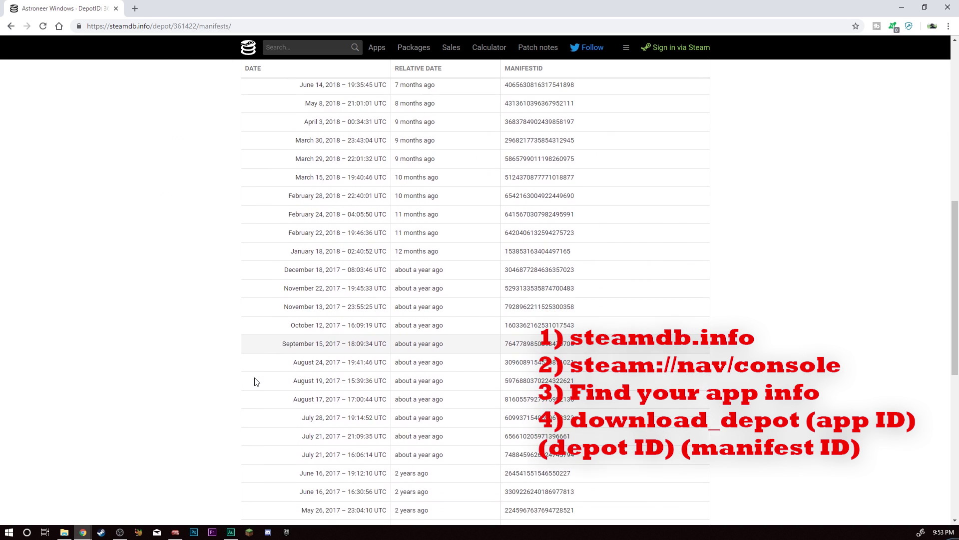
scroll(254, 381, "down", 8)
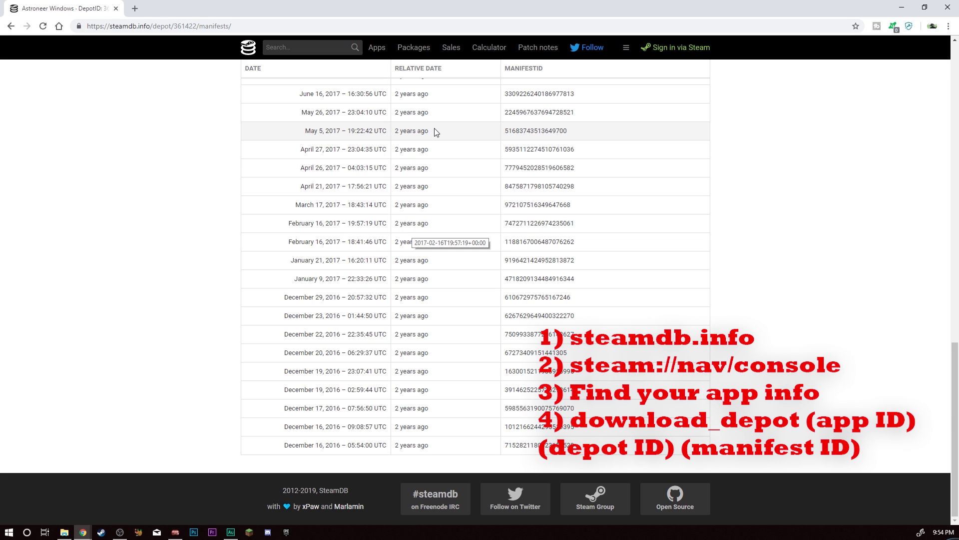
scroll(430, 109, "up", 8)
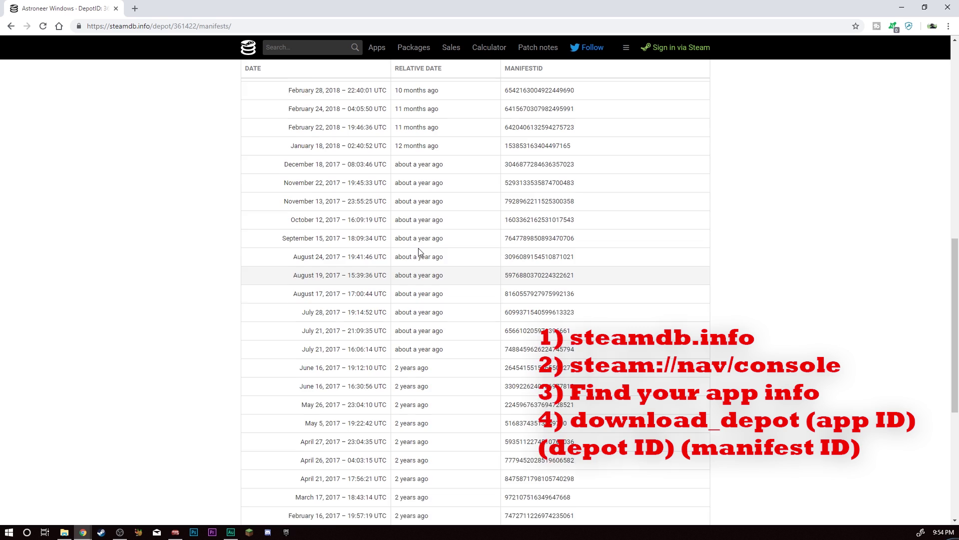
scroll(427, 271, "up", 5)
scroll(425, 364, "down", 8)
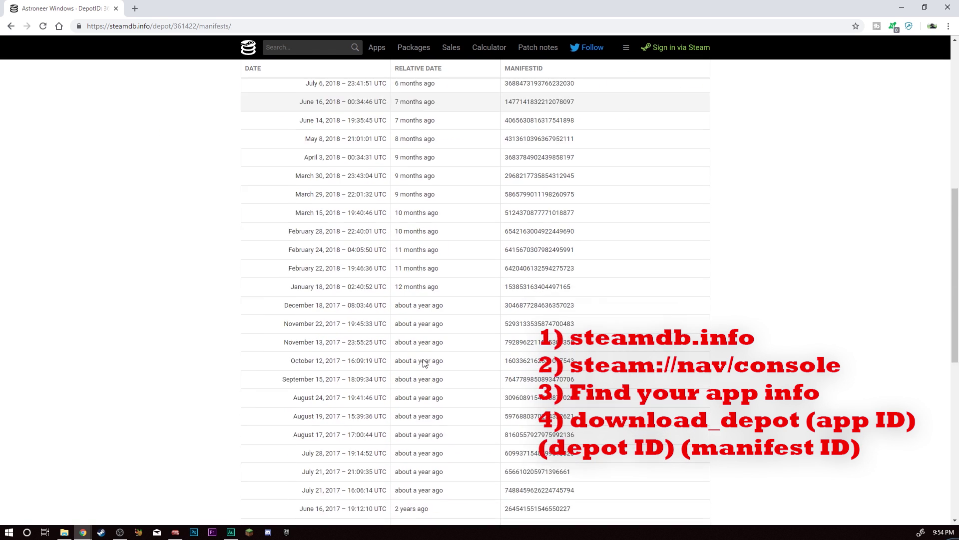
scroll(423, 365, "down", 6)
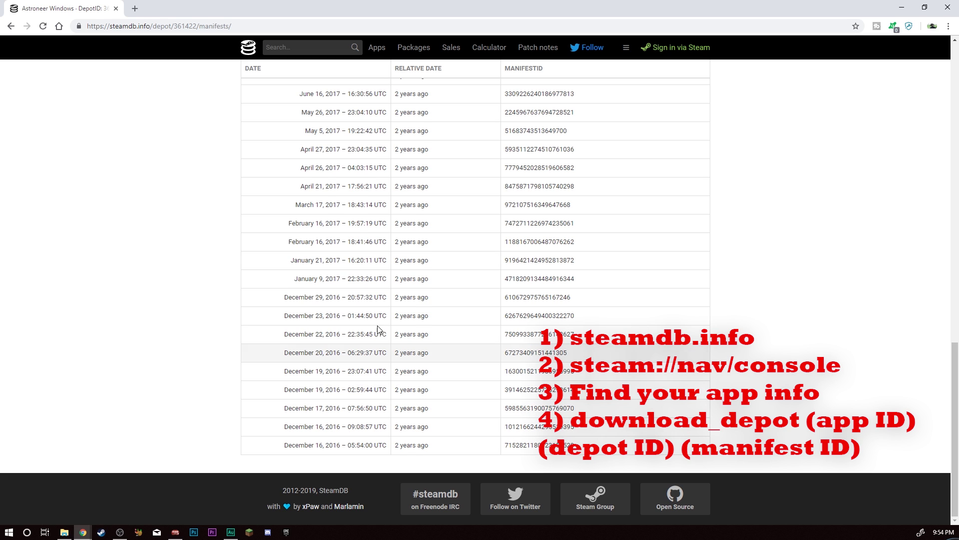
scroll(378, 330, "up", 17)
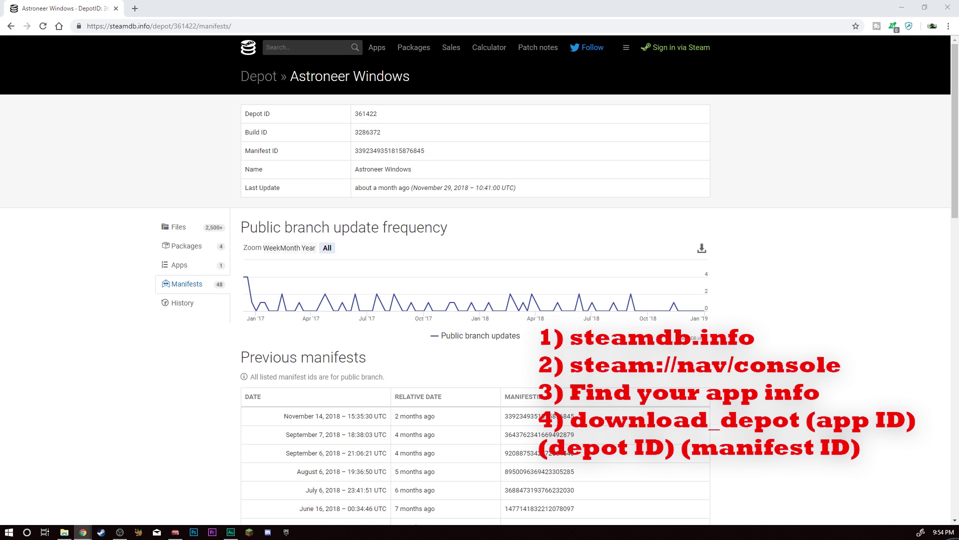
Load the address steam://nav/console in a new browser tab and allow it to open the Steam client's console.
left_click(134, 8)
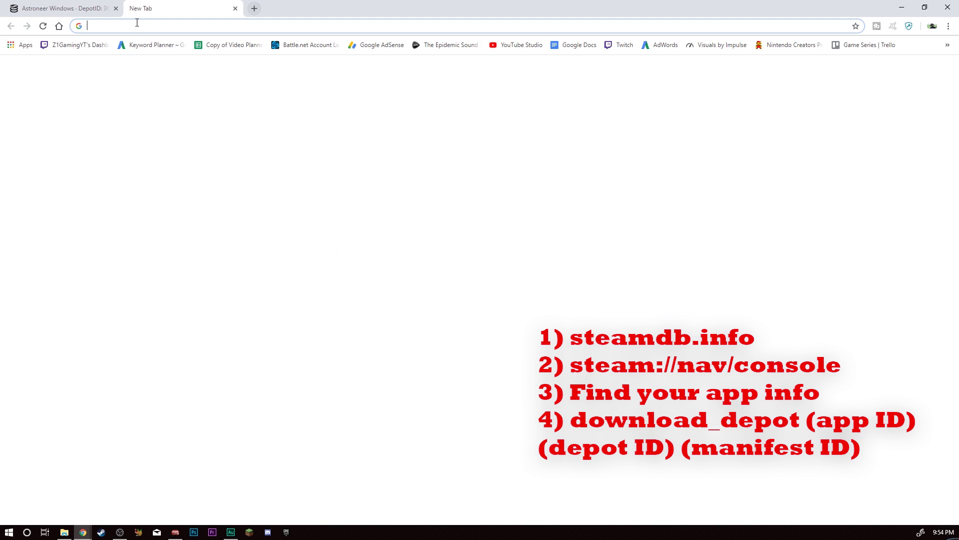
right_click(133, 24)
left_click(153, 90)
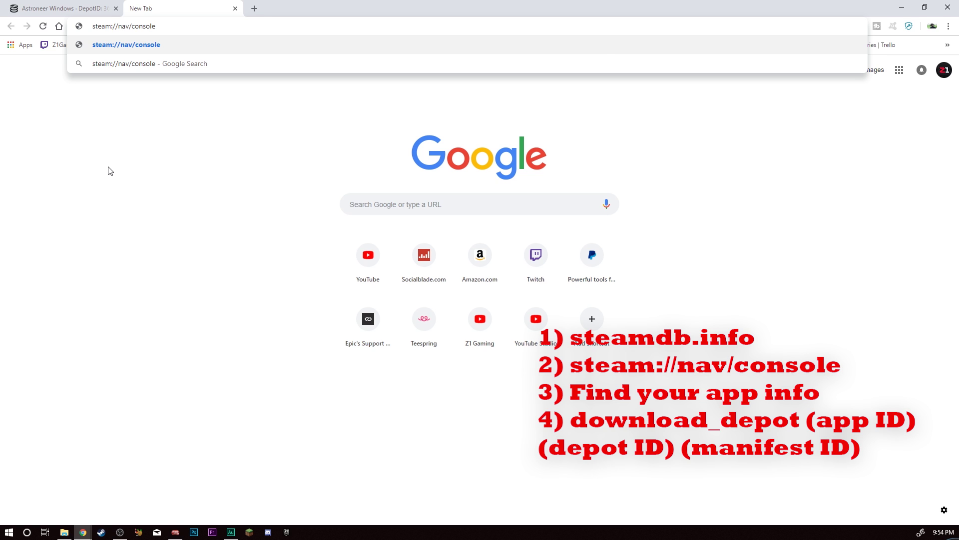
key("Return")
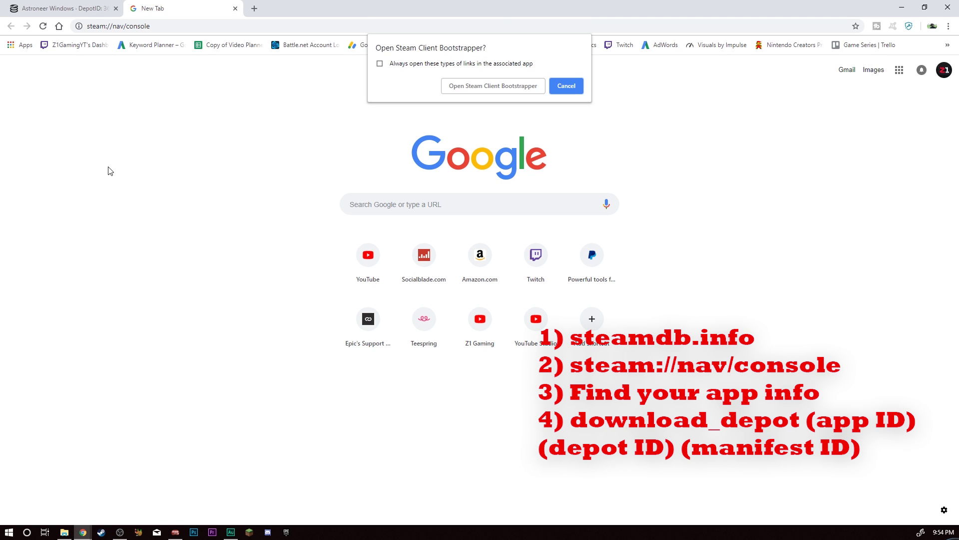
left_click(470, 88)
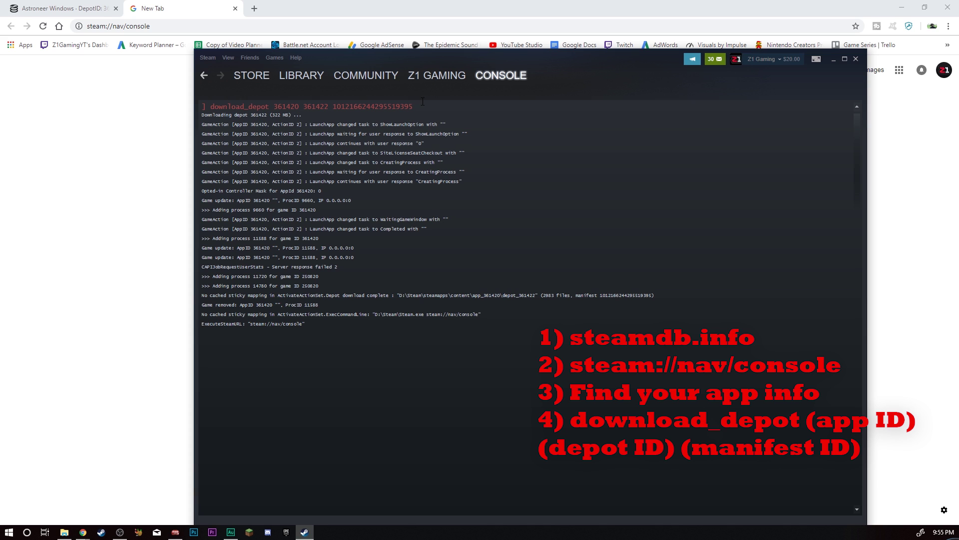
Arrange the Steam console and the browser side by side, with the browser showing the Astroneer Windows depot page.
left_click_drag(458, 56, 454, 20)
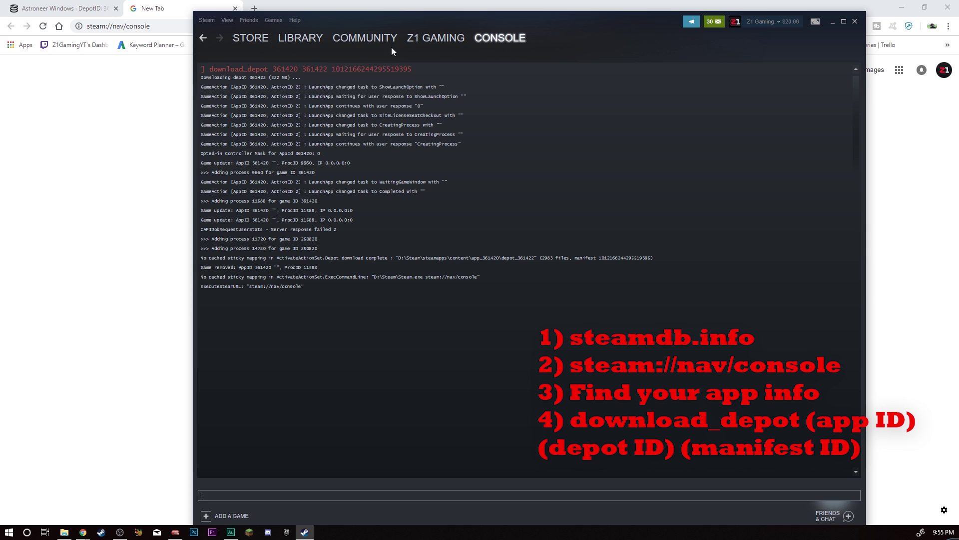
left_click_drag(391, 50, 957, 190)
left_click(304, 104)
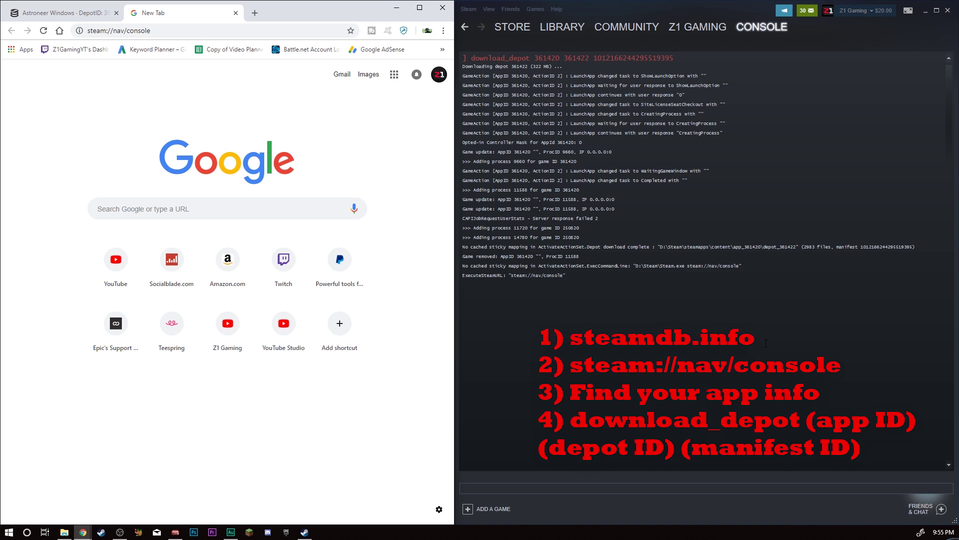
left_click(82, 17)
left_click(501, 190)
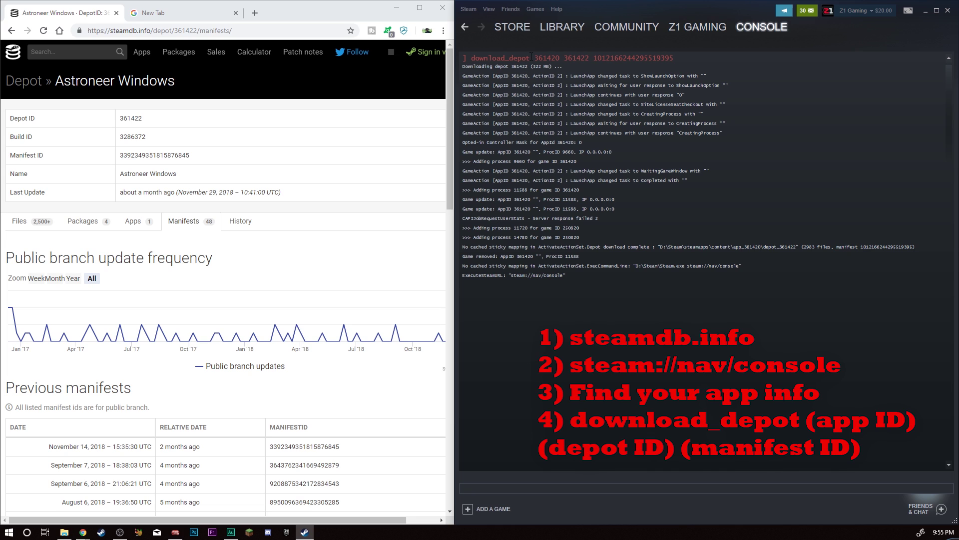
Copy download_depot from the earlier console command and paste it into the Steam console's command line.
left_click_drag(531, 57, 469, 58)
left_click(495, 489)
right_click(495, 490)
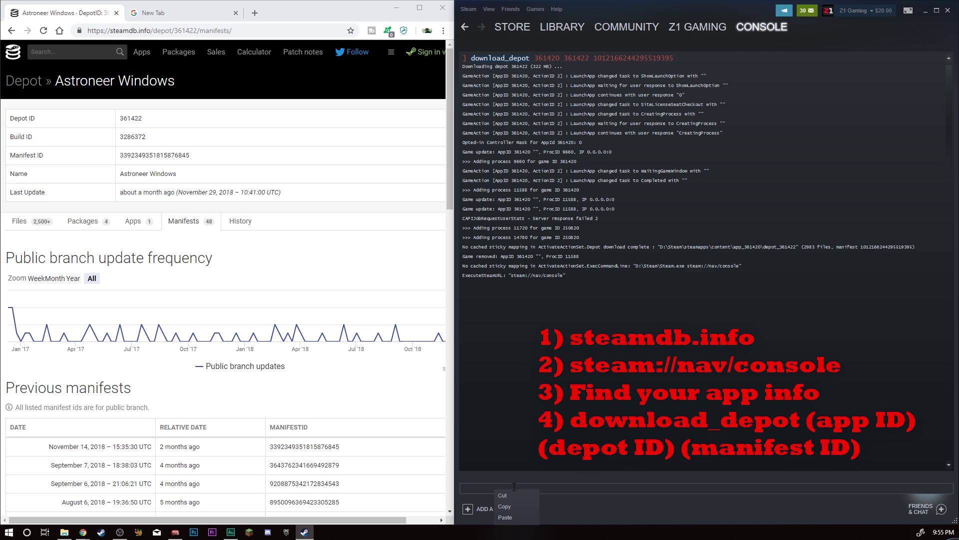
left_click(505, 517)
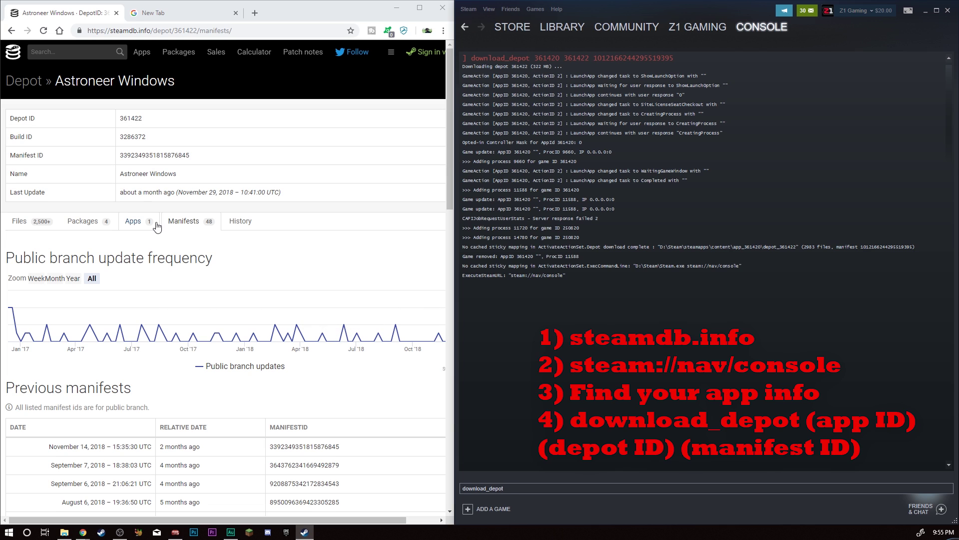
Return to the ASTRONEER app page in the browser and copy the App ID 361420.
left_click(11, 30)
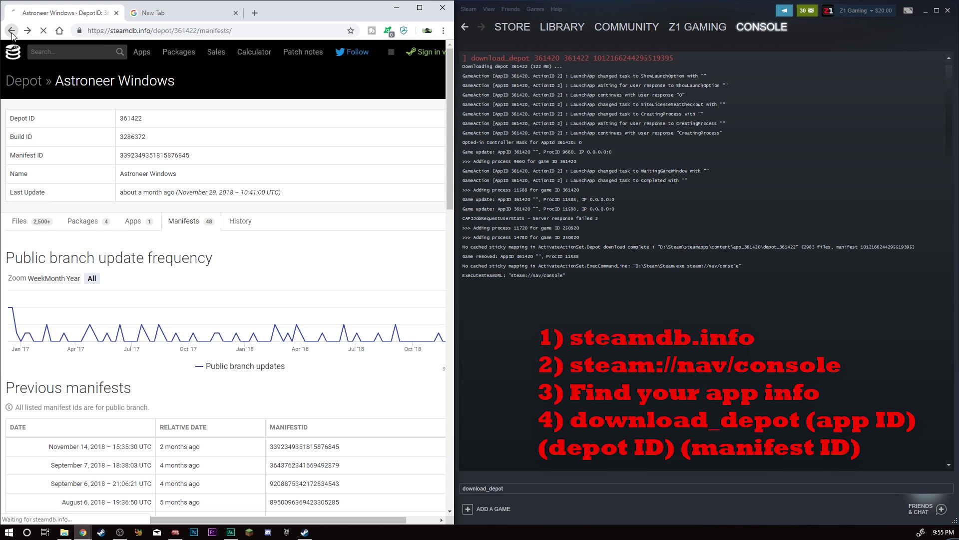
scroll(69, 239, "up", 3)
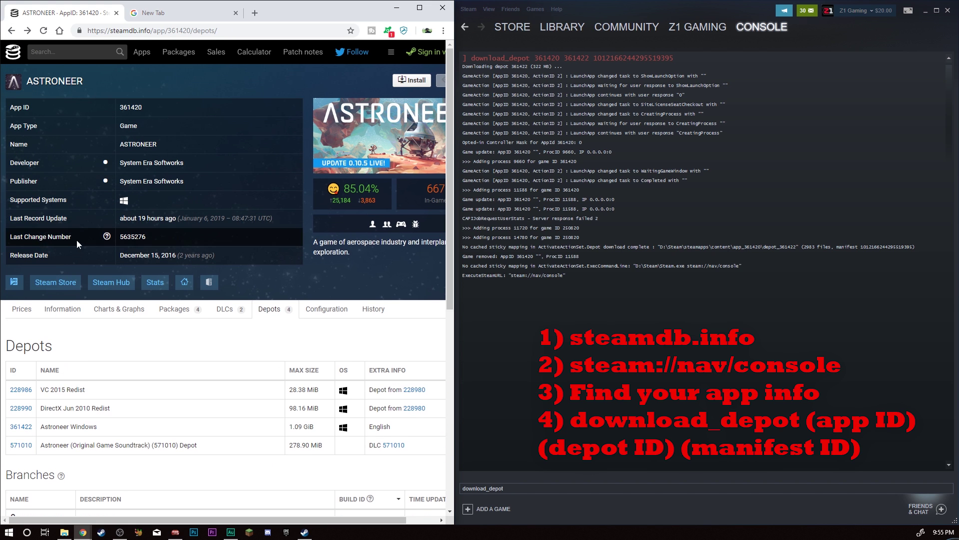
right_click(127, 104)
left_click(150, 114)
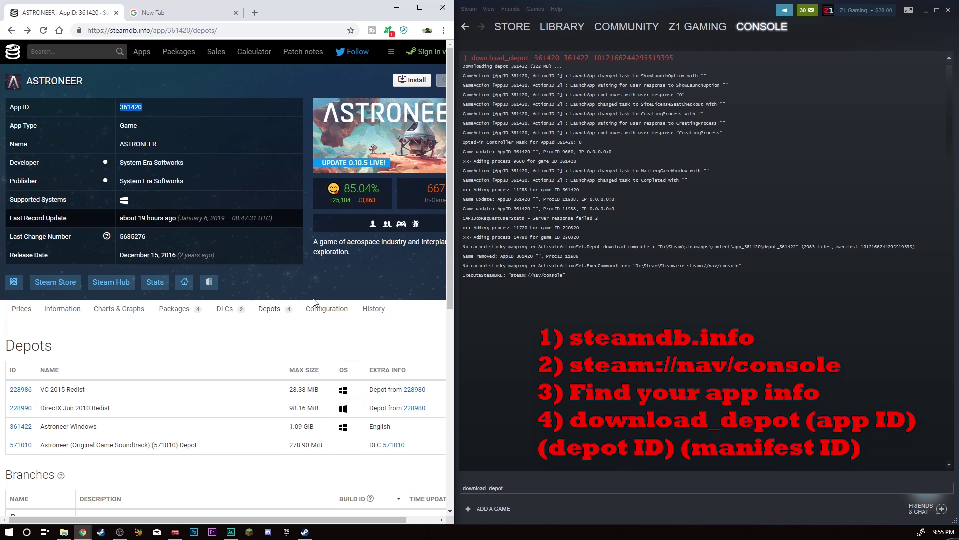
Append the App ID 361420 after download_depot in the Steam console's command line.
left_click(525, 489)
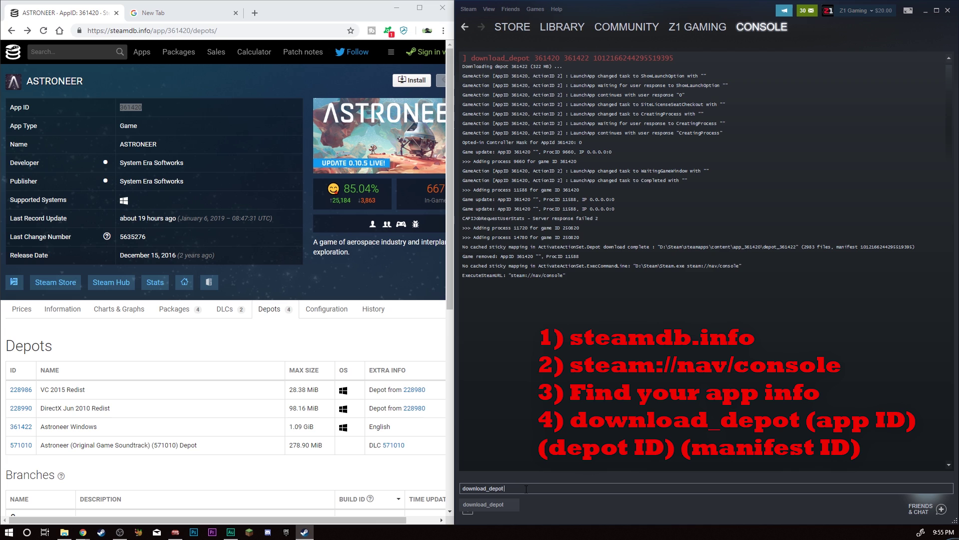
type("download_depot")
key("ctrl+v")
Open depot 361422, Astroneer Windows, from the ASTRONEER depots list in the browser.
scroll(186, 260, "down", 5)
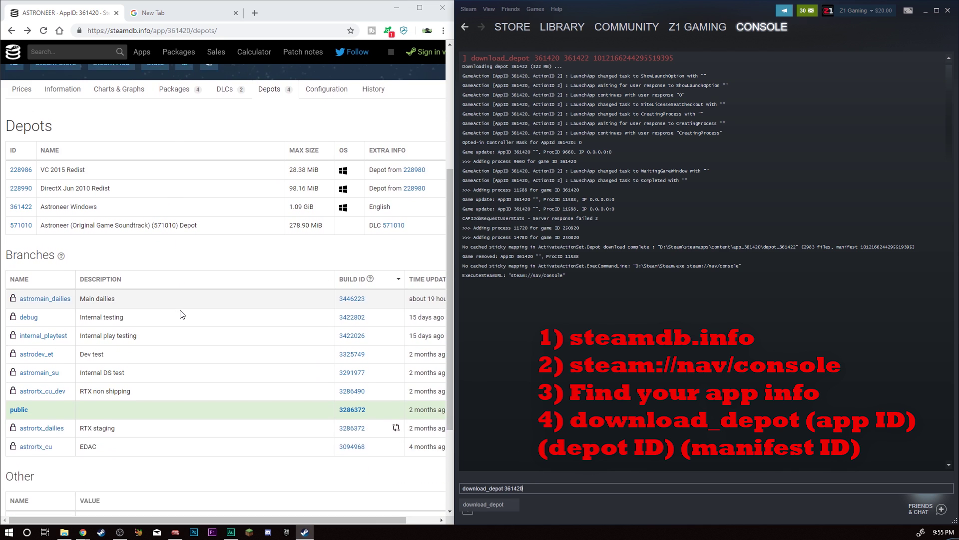
scroll(38, 444, "up", 5)
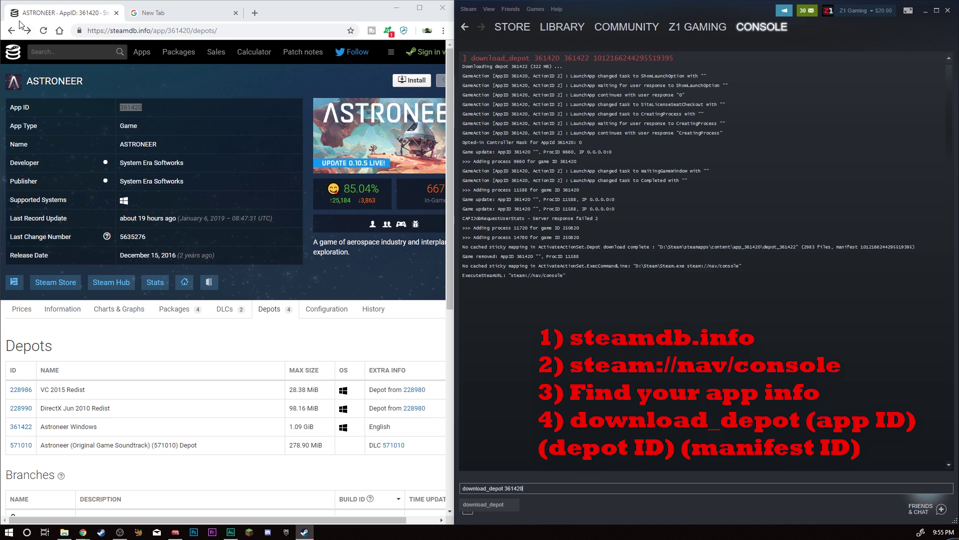
scroll(37, 445, "down", 6)
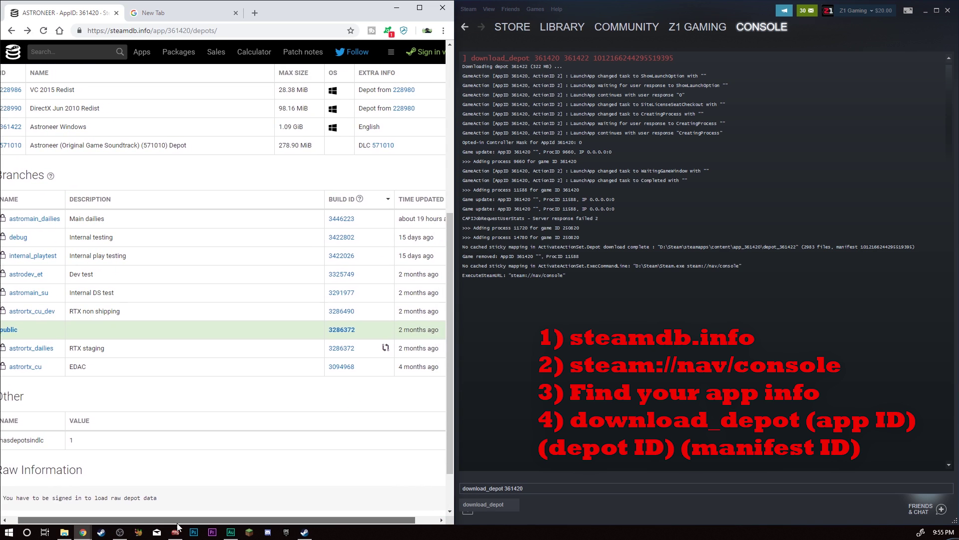
scroll(65, 387, "up", 3)
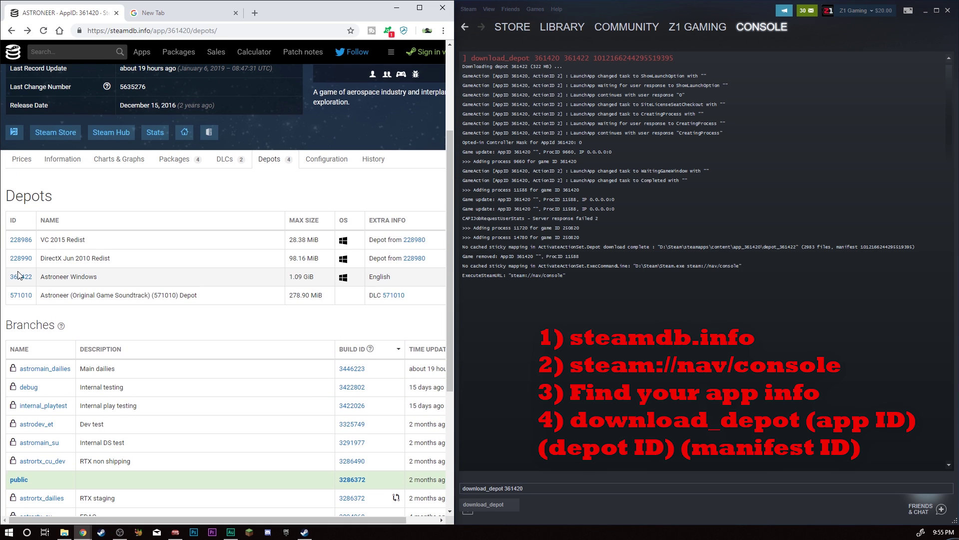
left_click(20, 277)
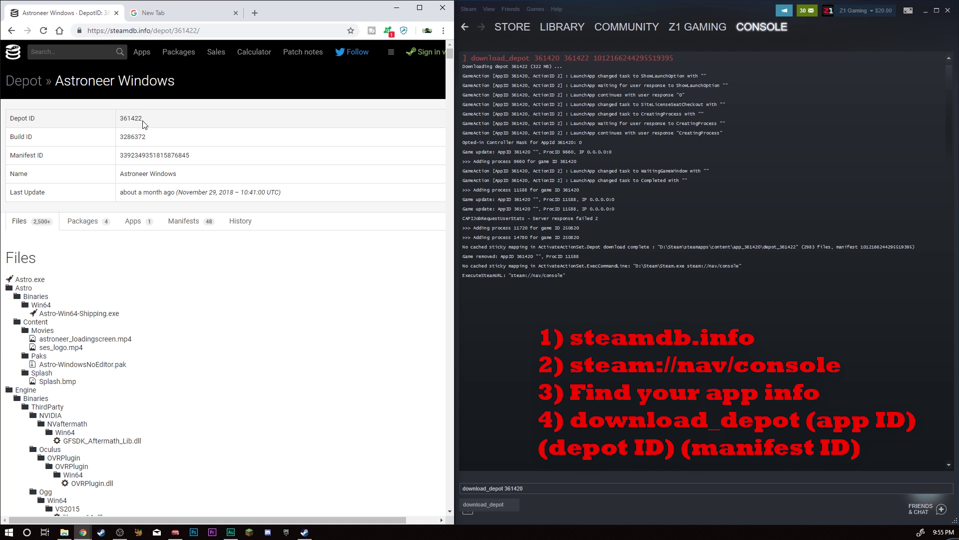
Copy the Depot ID 361422 from the depot page and append it to the console command.
left_click_drag(143, 123, 119, 119)
right_click(126, 122)
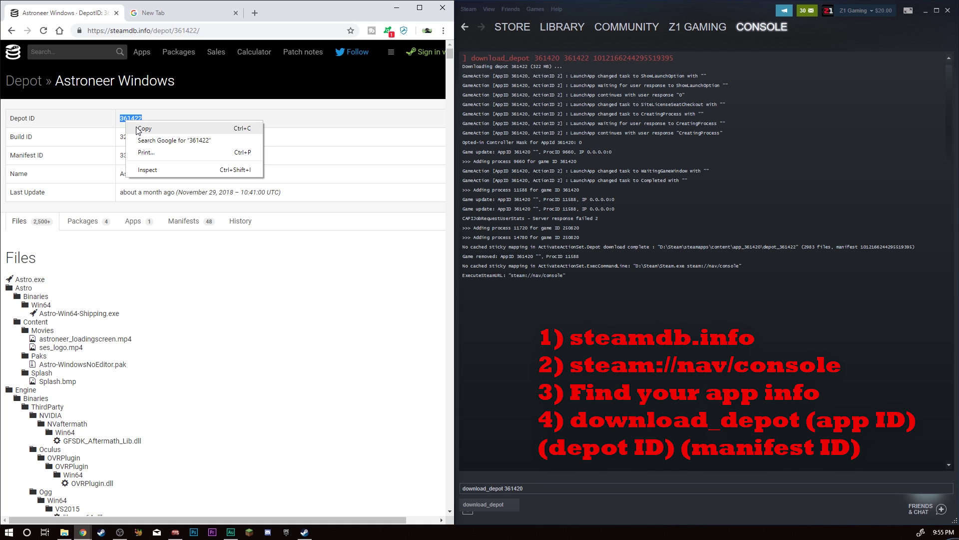
left_click(145, 128)
left_click(526, 490)
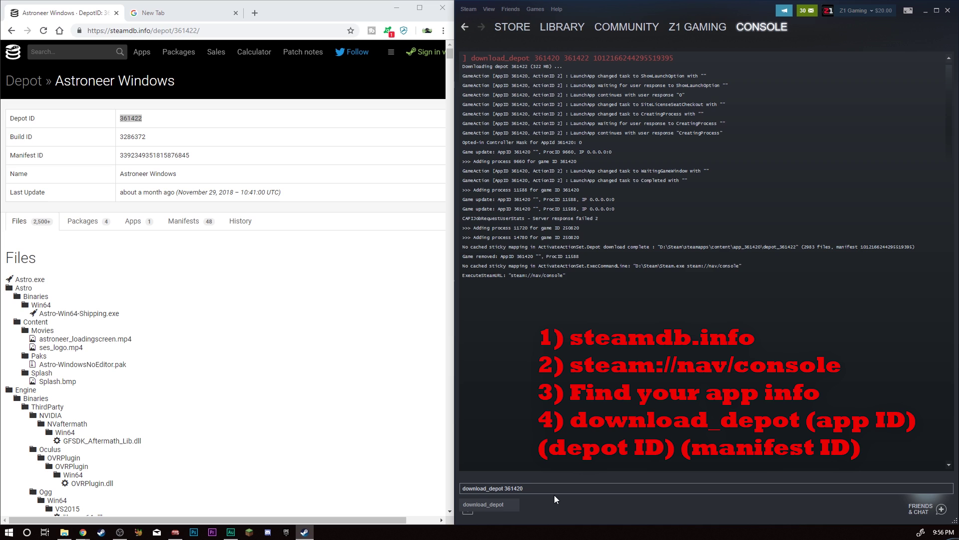
key("ctrl+v")
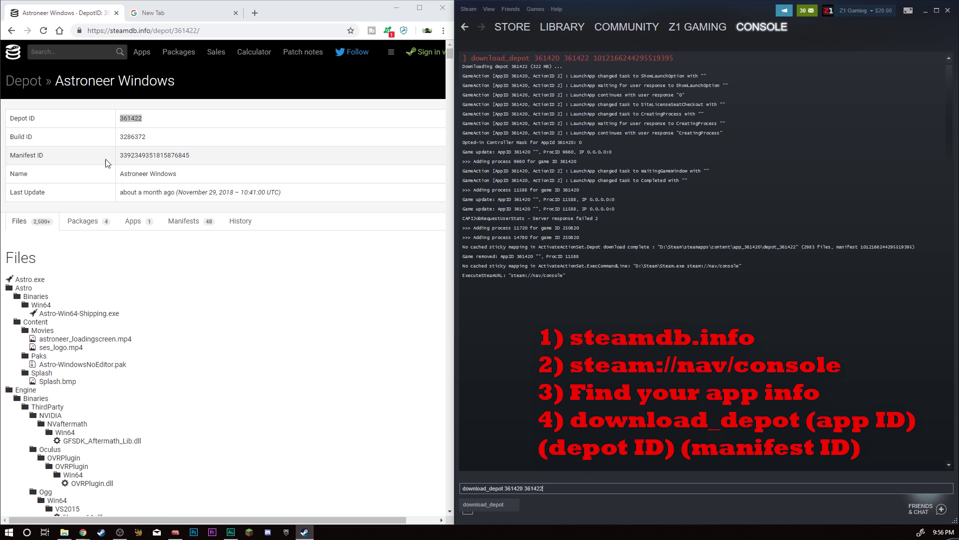
Open the manifests list of the Astroneer Windows depot in the browser.
scroll(137, 207, "down", 1)
scroll(150, 350, "down", 5)
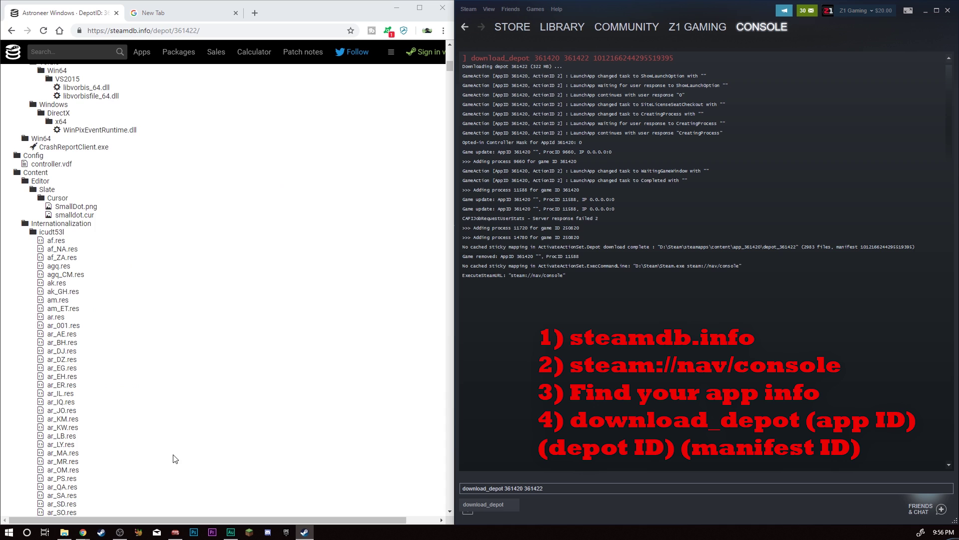
scroll(173, 465, "up", 3)
scroll(172, 463, "up", 3)
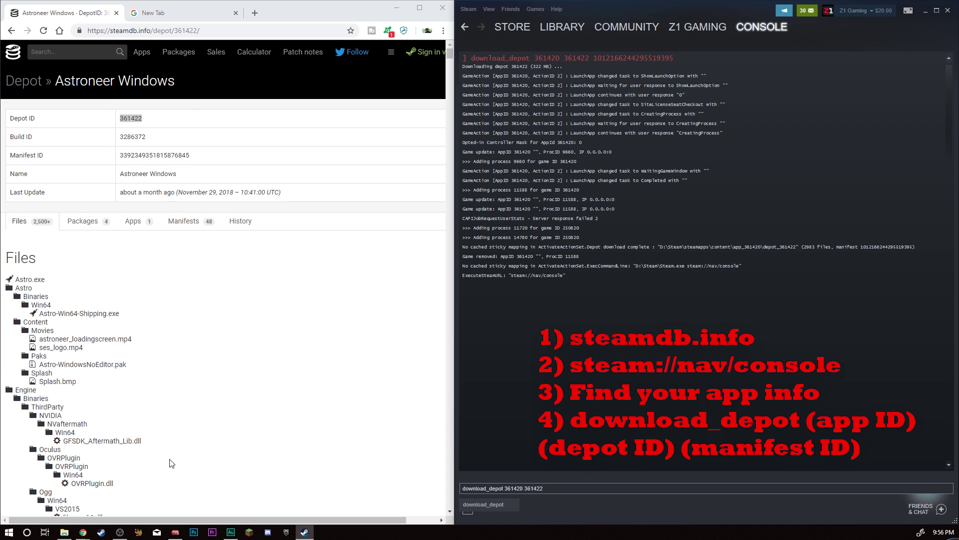
left_click(184, 221)
scroll(232, 340, "down", 20)
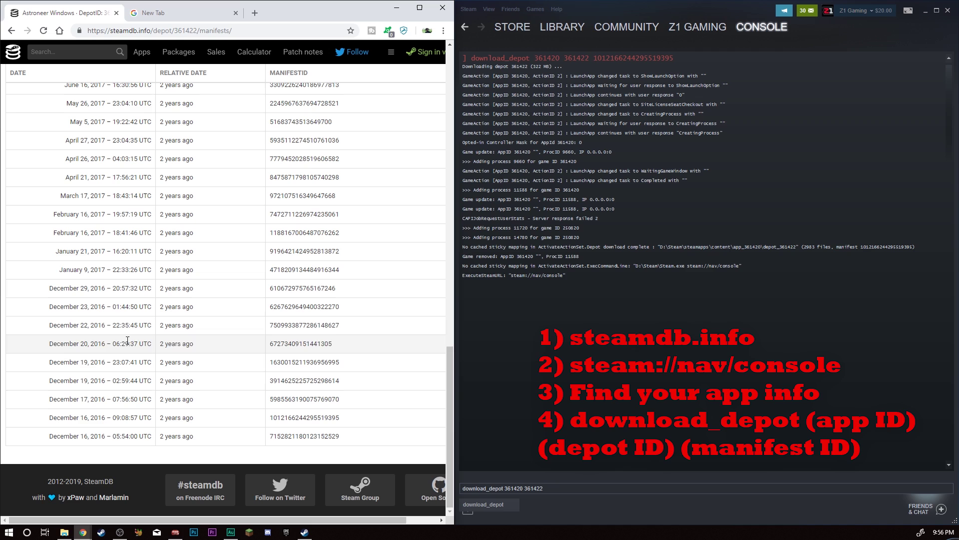
scroll(124, 350, "up", 1)
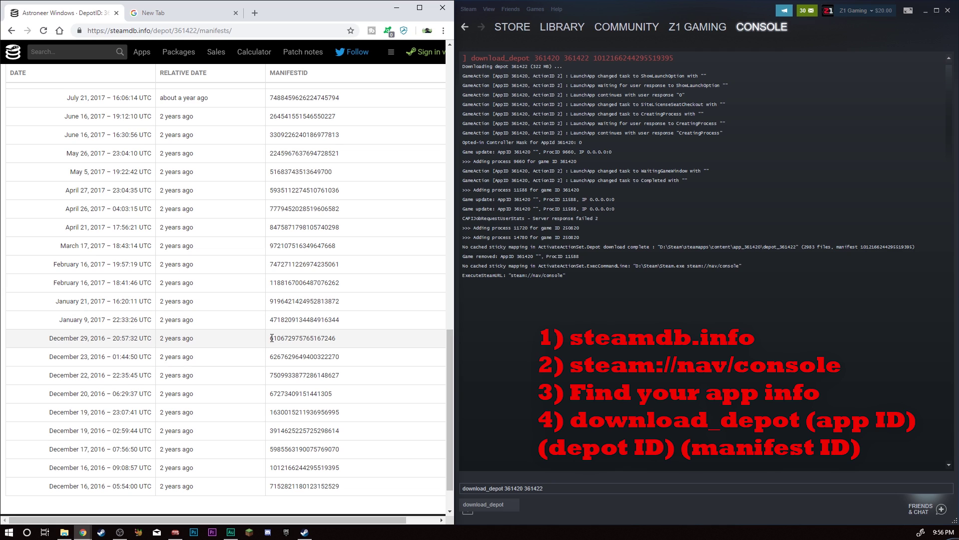
left_click_drag(272, 338, 336, 339)
right_click(333, 340)
left_click(352, 348)
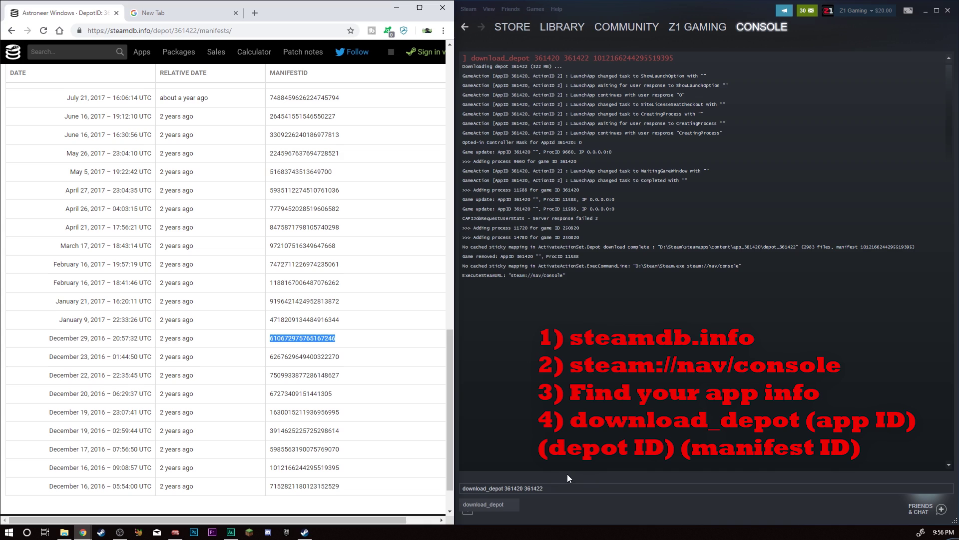
left_click(562, 484)
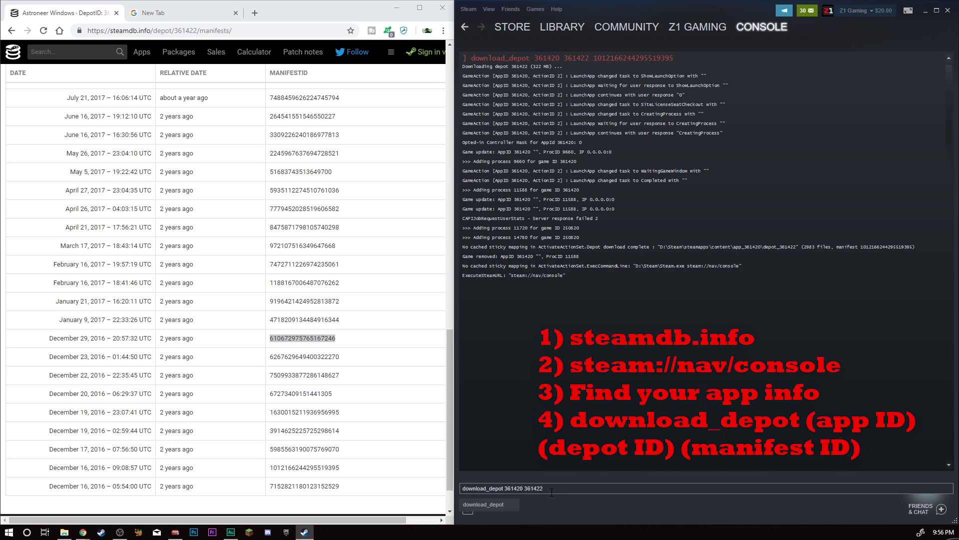
right_click(552, 493)
left_click(567, 483)
key("Return")
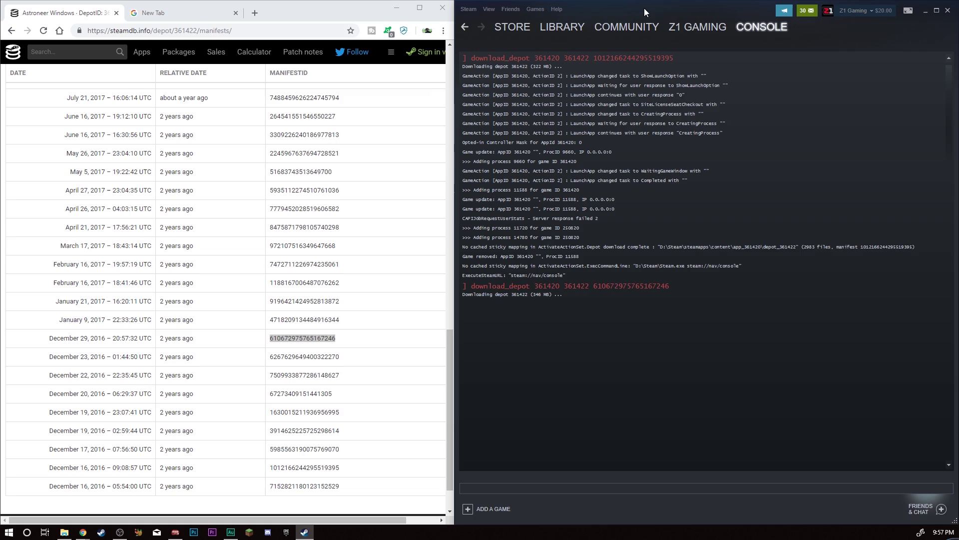
Move the Steam window over the browser and browse ASTRONEER's local files from its properties in the games library.
left_click_drag(644, 12, 305, 17)
left_click(221, 156)
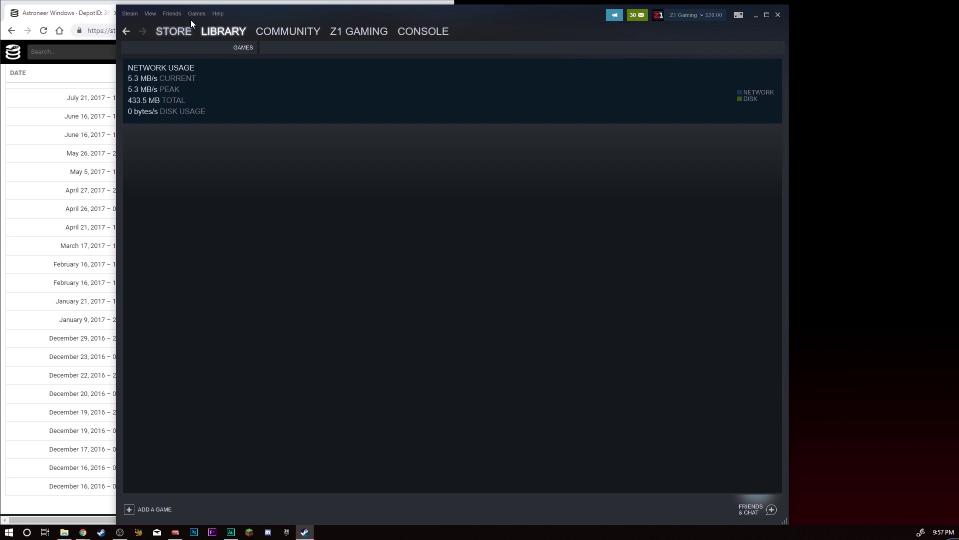
left_click(216, 43)
right_click(162, 125)
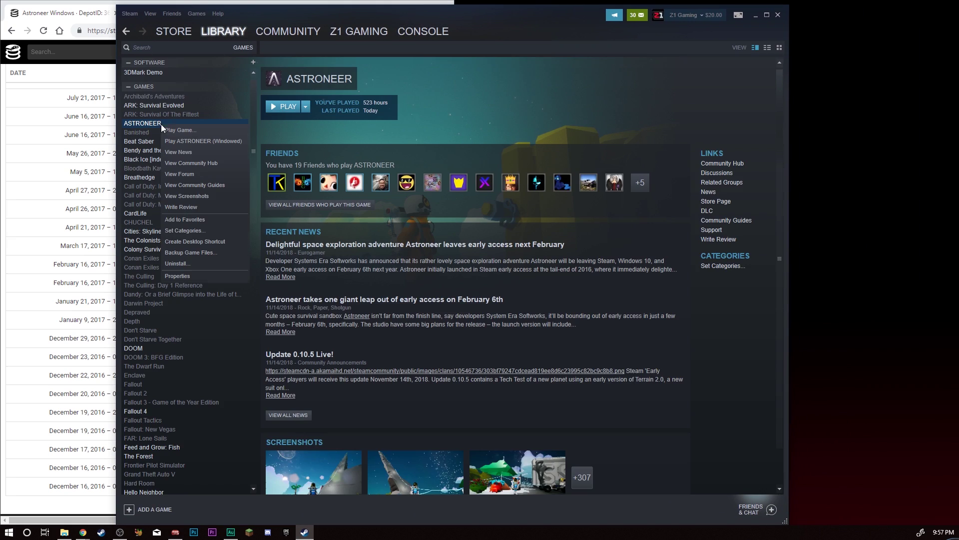
left_click(202, 276)
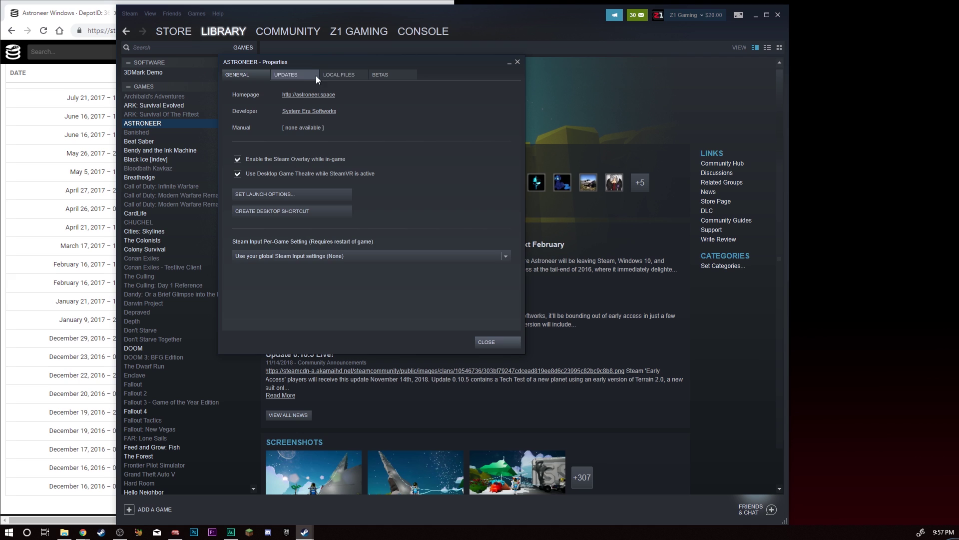
left_click(330, 74)
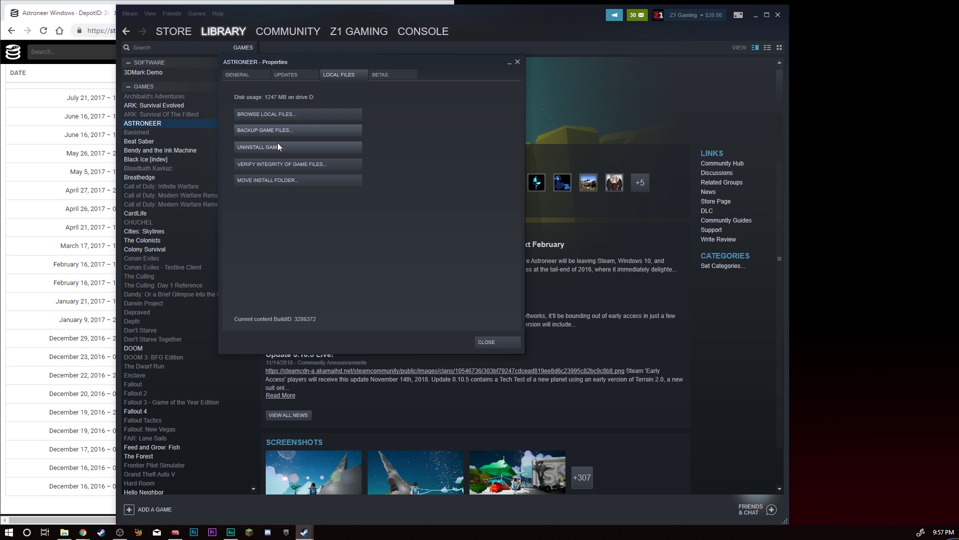
left_click(277, 114)
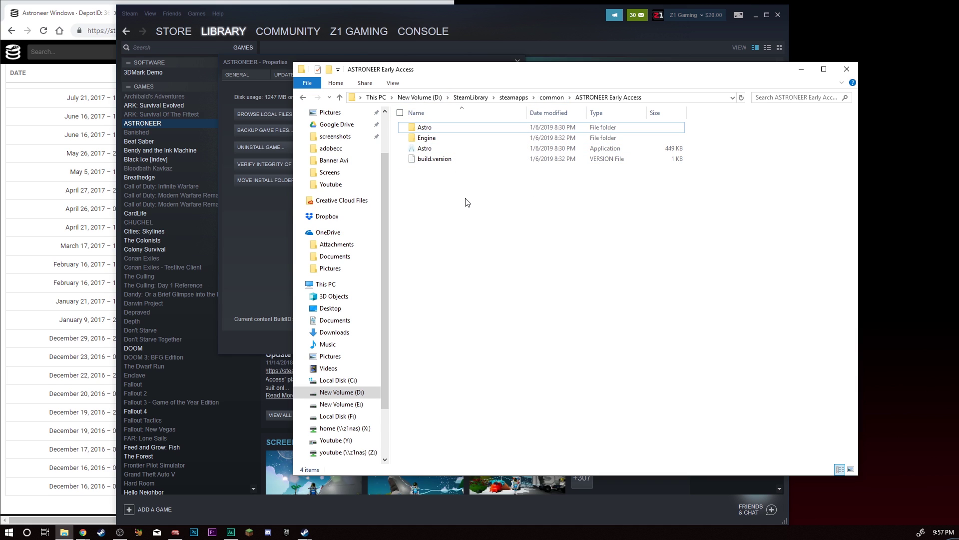
Examine the ASTRONEER Early Access folder inside common, highlight all of its contents, and clear the selection.
left_click_drag(467, 76, 467, 88)
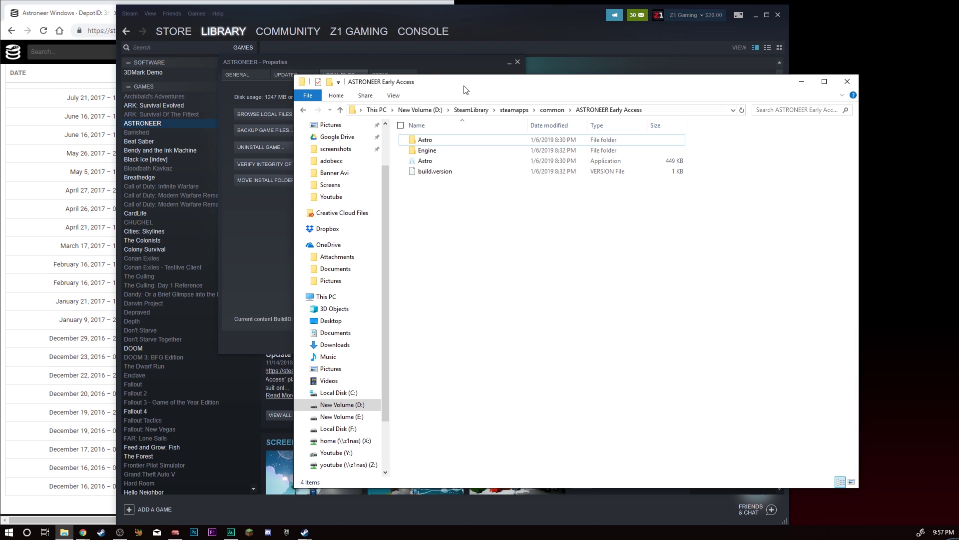
left_click(552, 110)
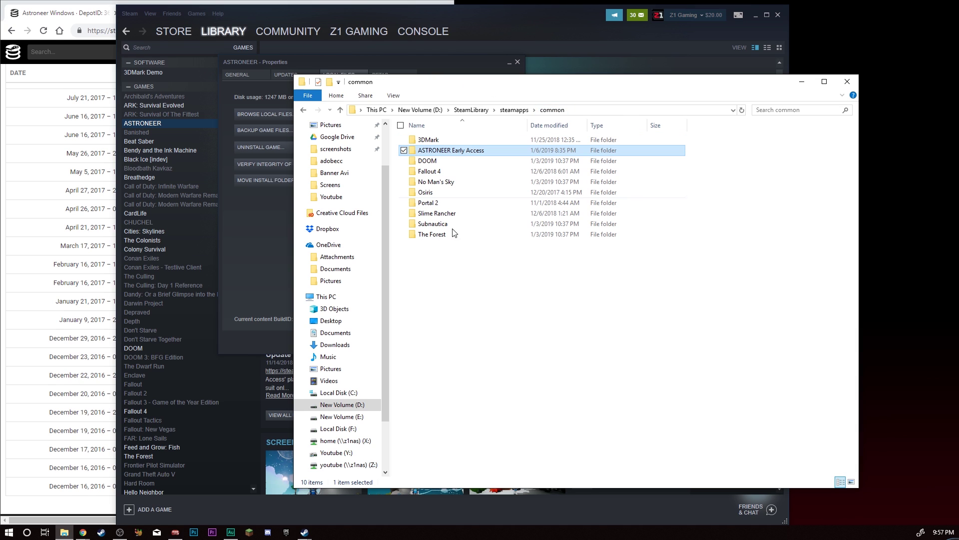
double_click(449, 152)
left_click_drag(445, 234, 419, 143)
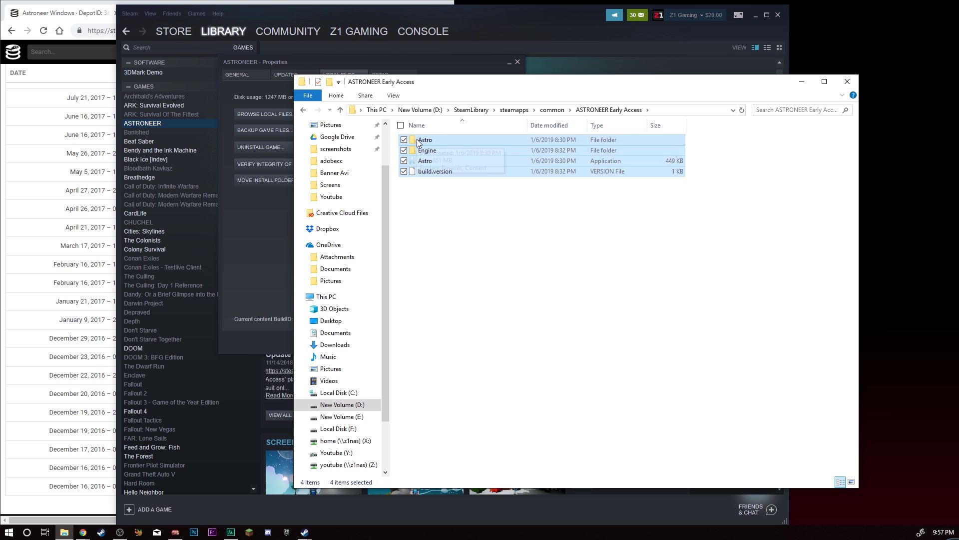
mouse_move(419, 143)
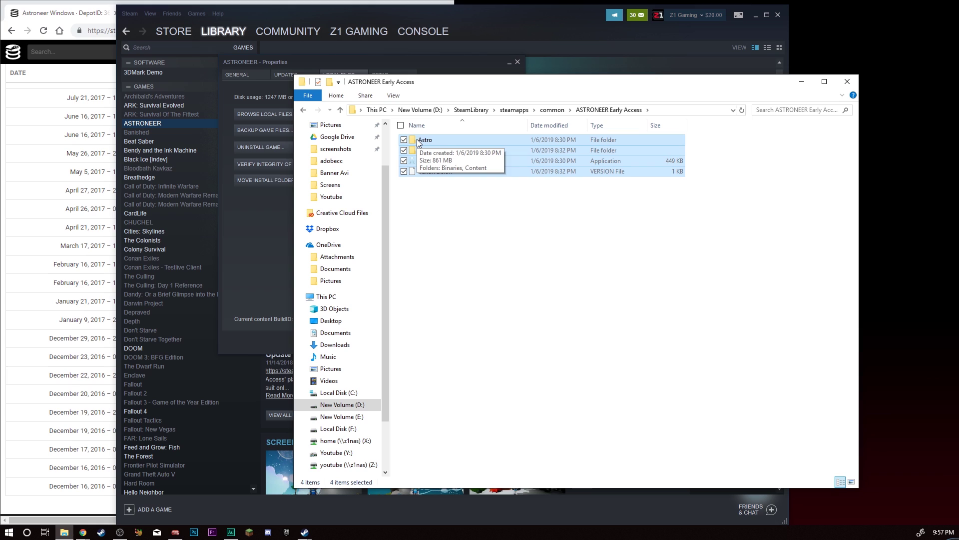
left_click(499, 318)
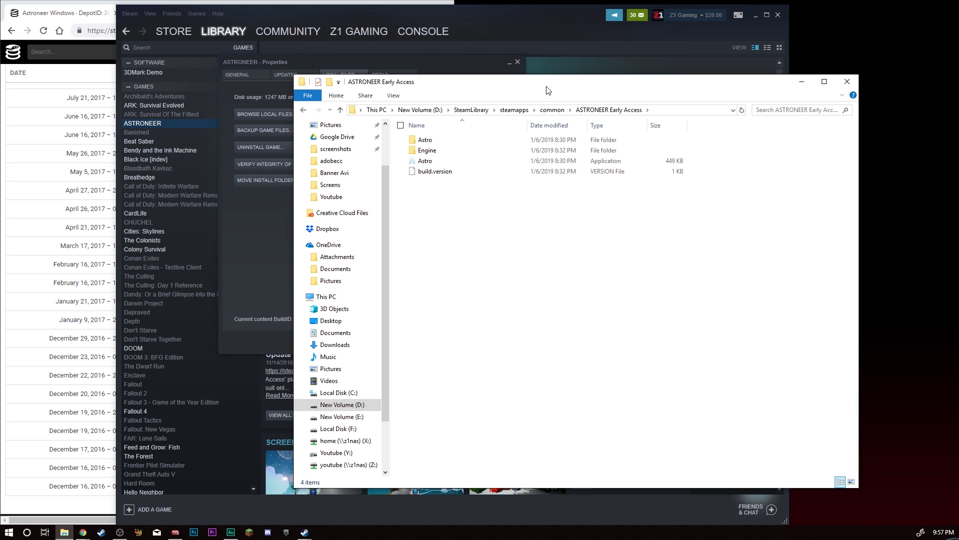
Return to the Steam console, narrow its window to uncover the file explorer, and place the explorer in front of it.
left_click_drag(542, 94, 334, 210)
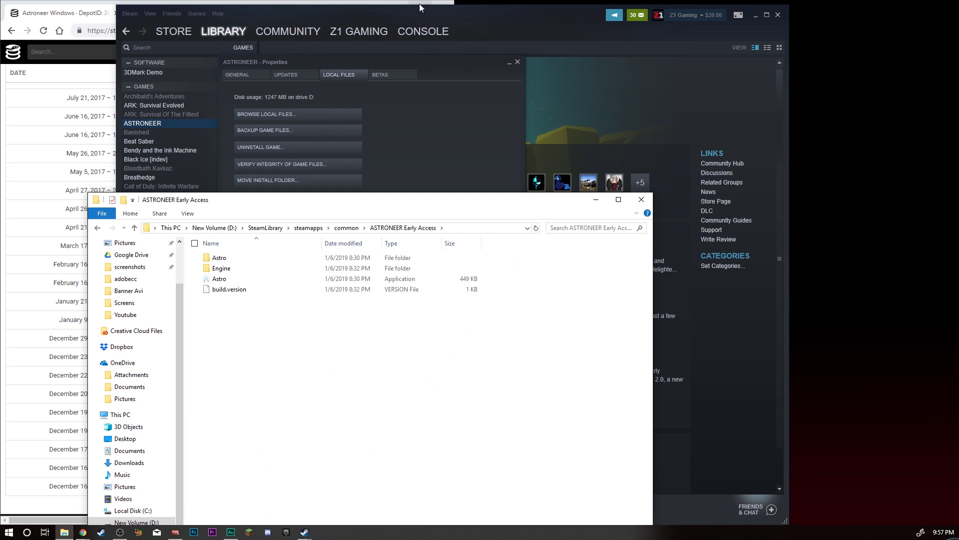
left_click(518, 61)
left_click(417, 32)
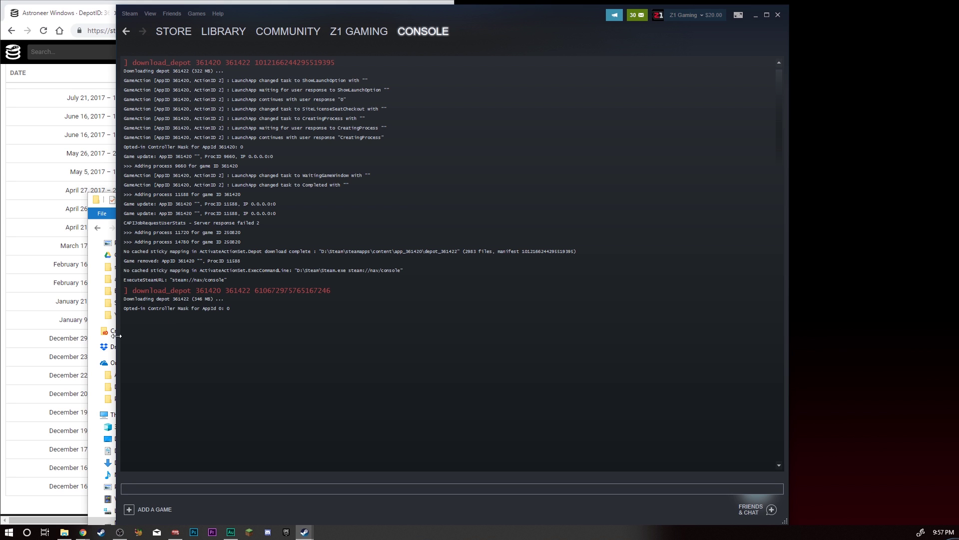
left_click_drag(116, 336, 261, 340)
left_click_drag(239, 207, 596, 153)
left_click_drag(658, 166, 590, 102)
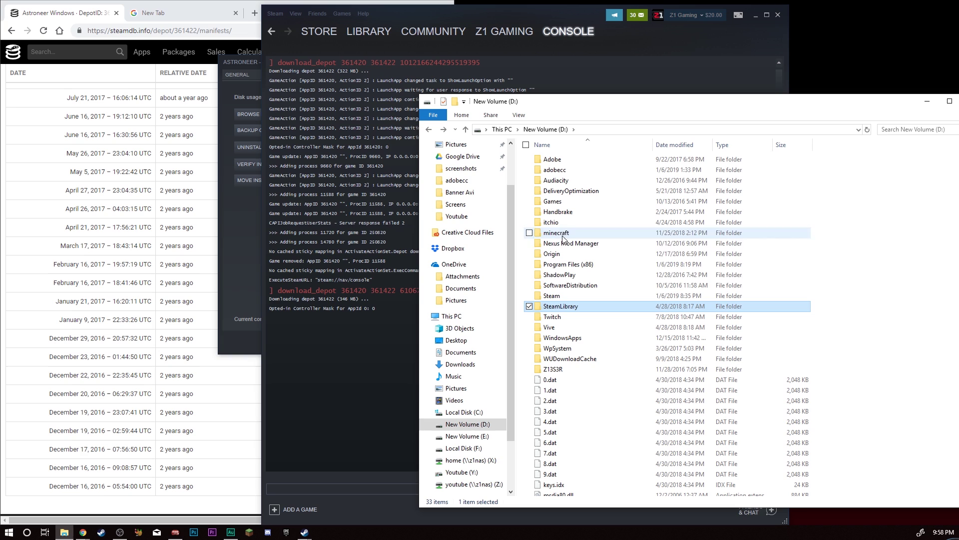
Open the Steam download location D:\Steam\steamapps\content in the file explorer.
double_click(559, 295)
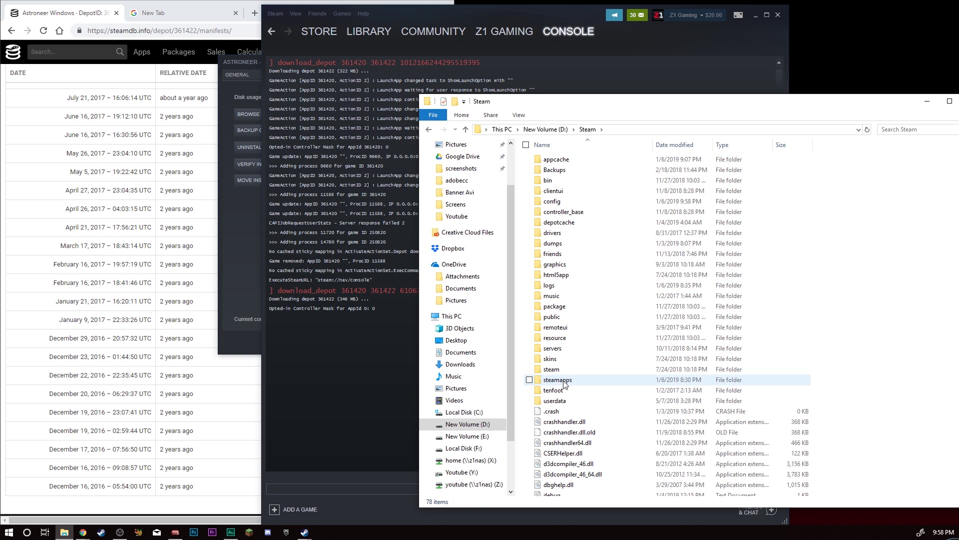
double_click(557, 380)
double_click(555, 170)
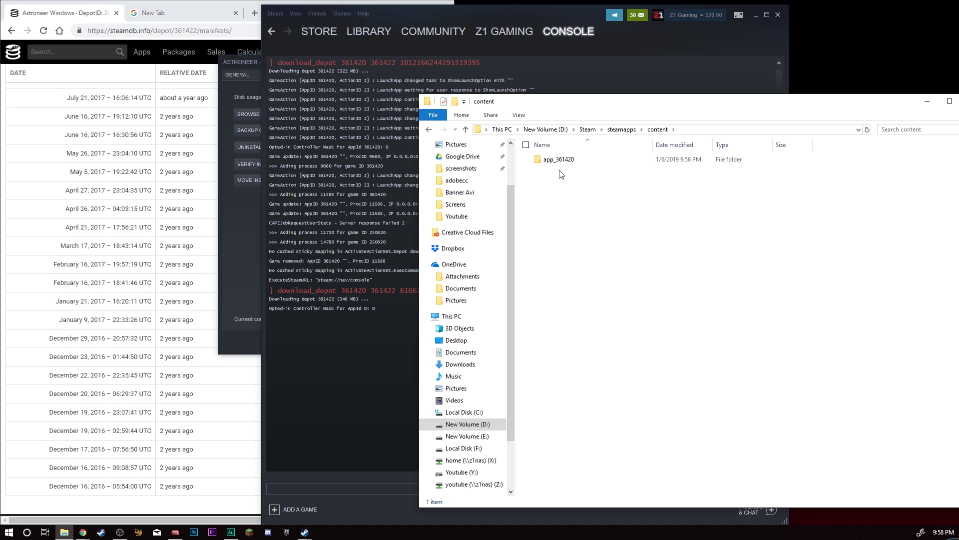
Move the file explorer clear of the console output, open the app_361420 folder, and check the details of depot_361422.
mouse_move(563, 168)
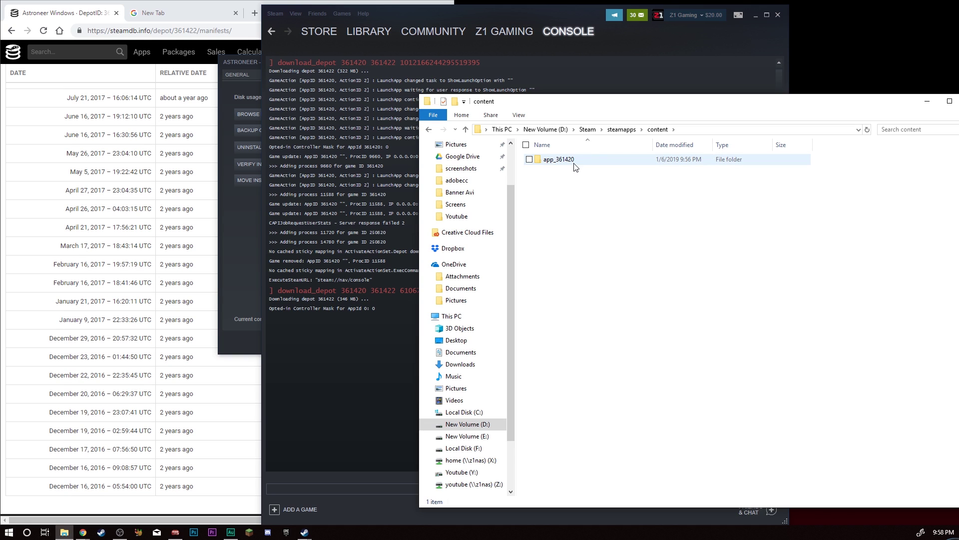
left_click_drag(573, 107, 652, 106)
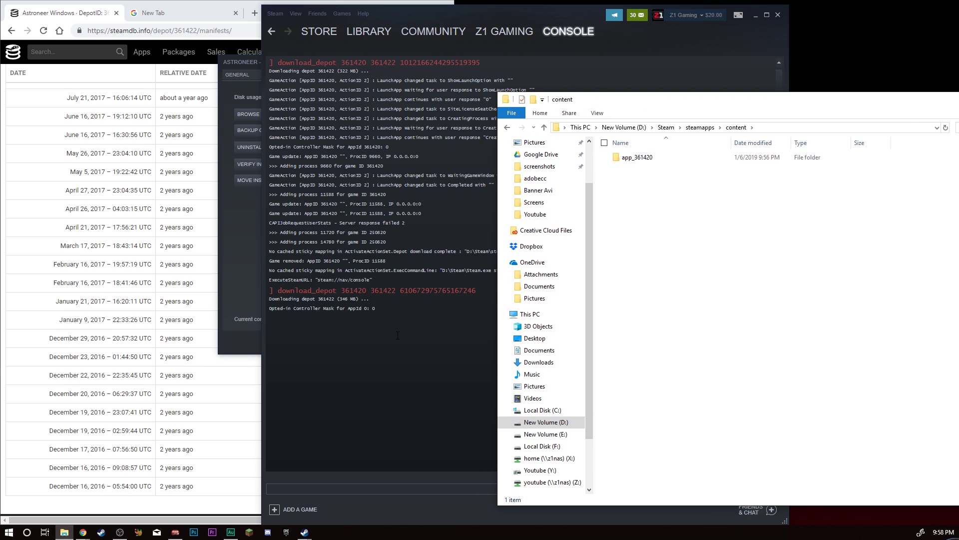
left_click_drag(622, 101, 612, 70)
double_click(626, 127)
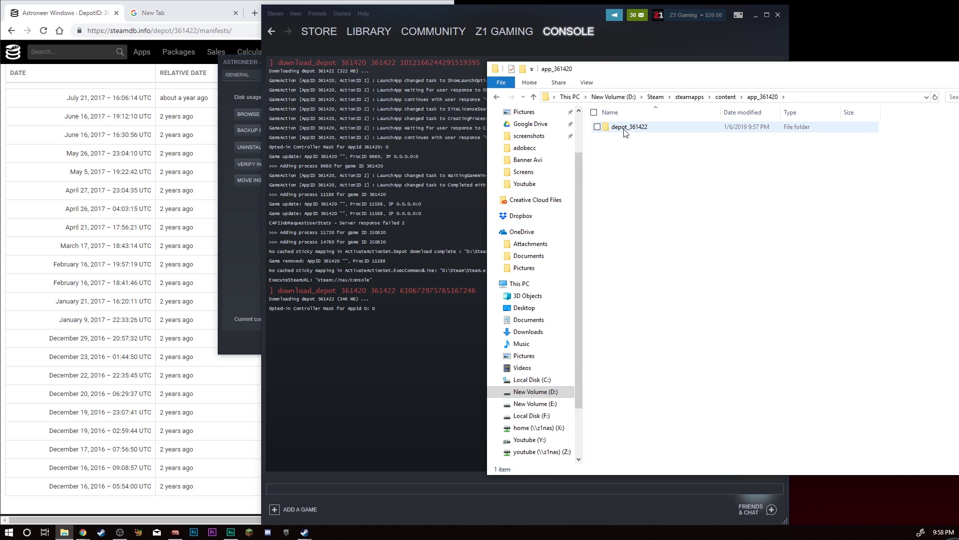
mouse_move(634, 131)
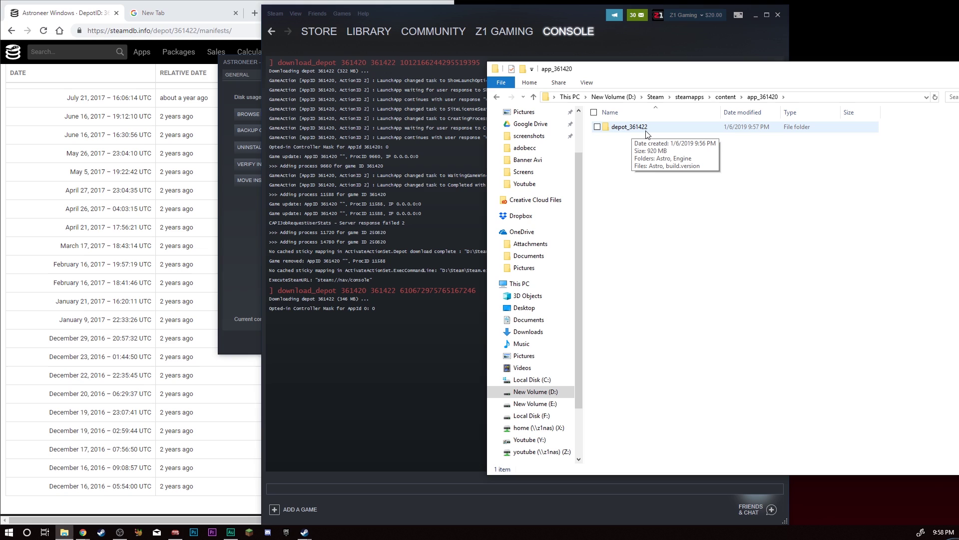
Open build.version from the depot_361422 folder with Notepad as the default app for .version files, check the build version, and close it.
double_click(646, 130)
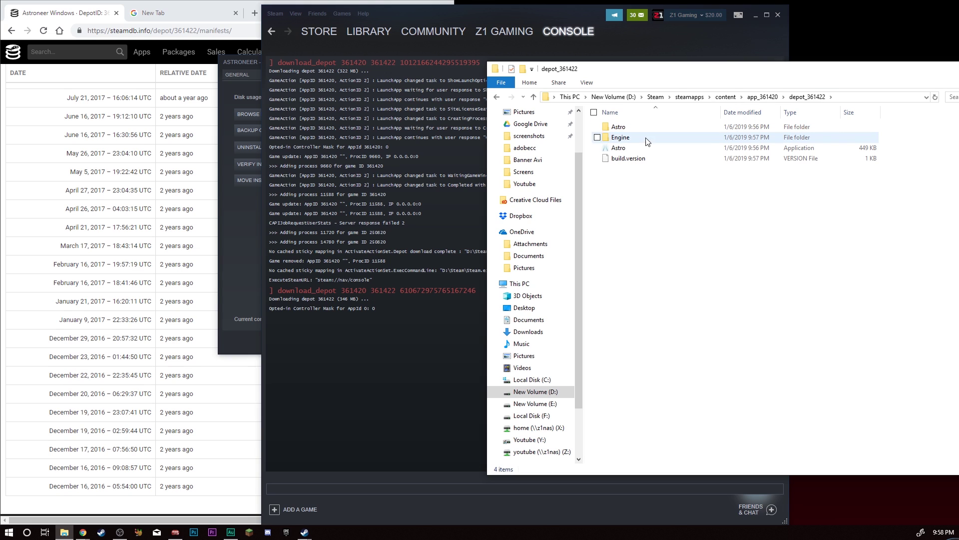
left_click_drag(668, 80, 679, 89)
double_click(659, 166)
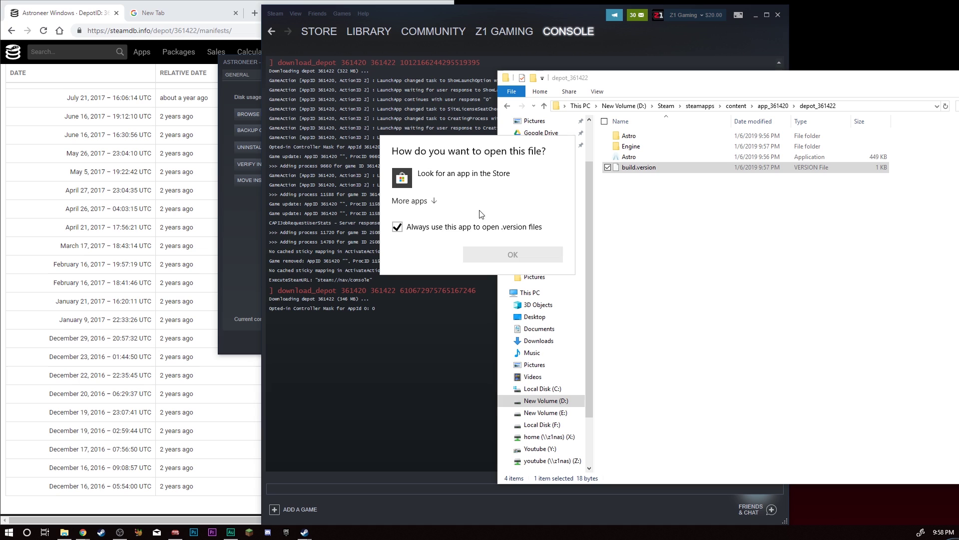
left_click(427, 200)
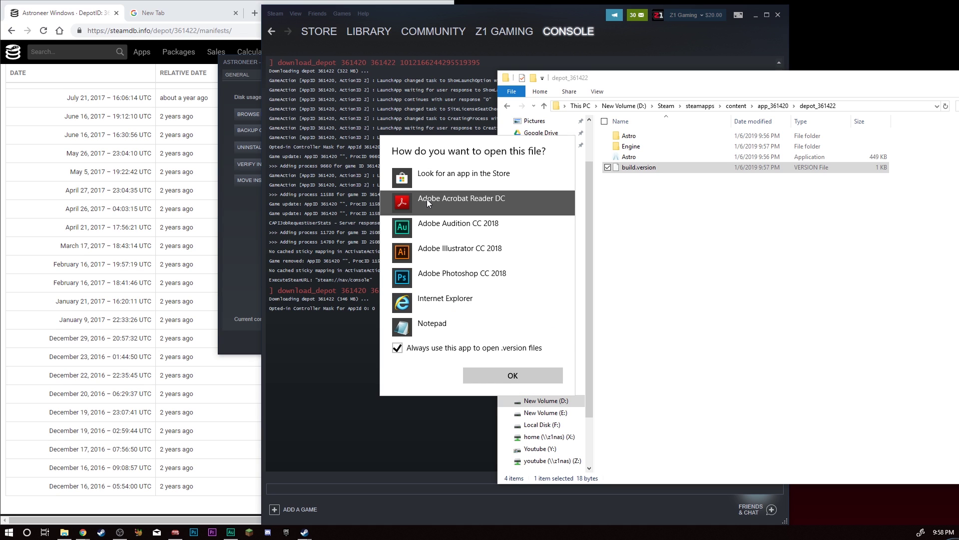
left_click(464, 320)
left_click(500, 375)
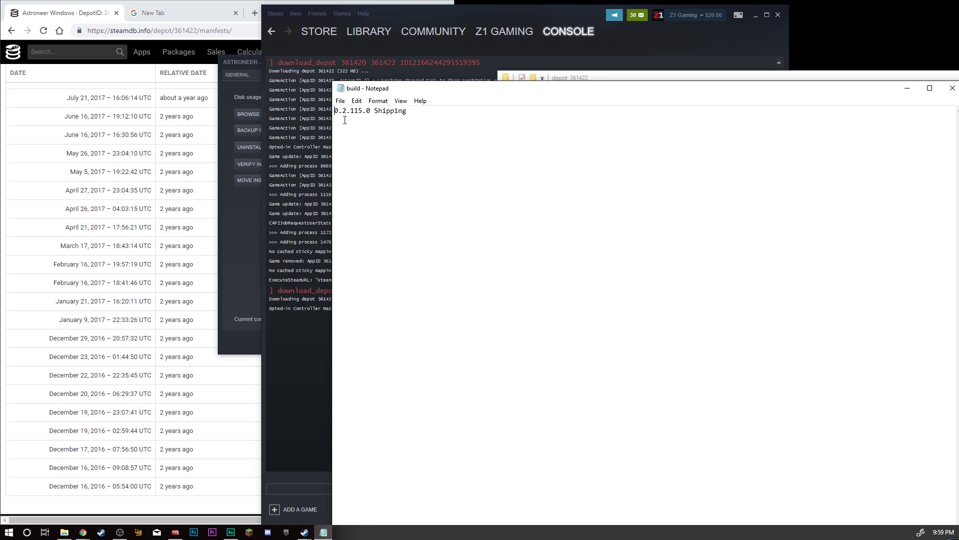
left_click_drag(448, 92, 429, 257)
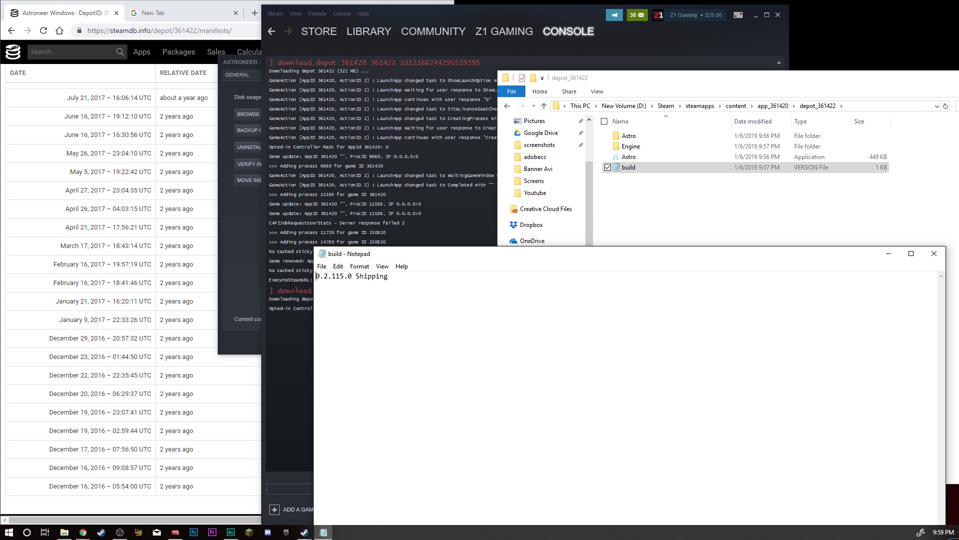
left_click(940, 254)
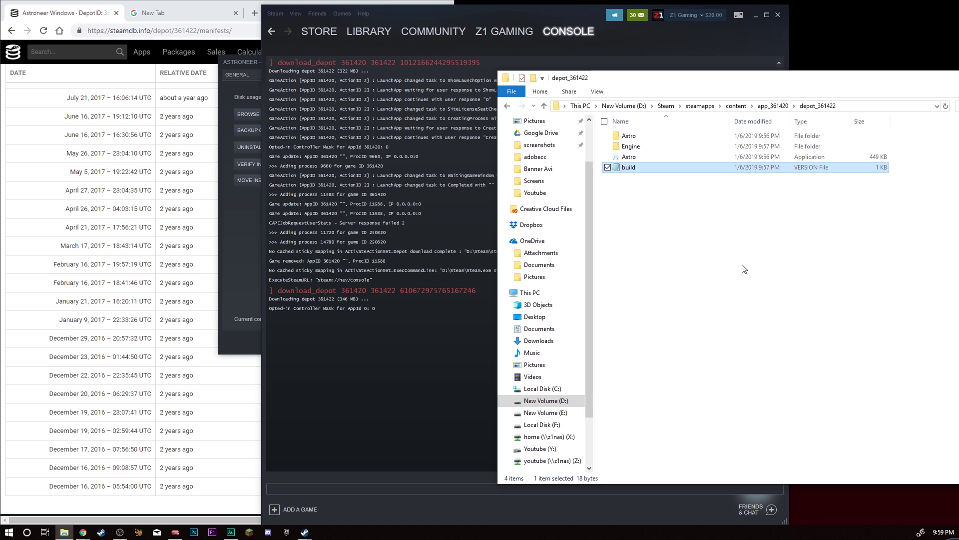
Go back up to the D:\Steam folder, reposition the file explorer, and close it.
left_click(508, 106)
left_click(507, 106)
left_click(507, 106)
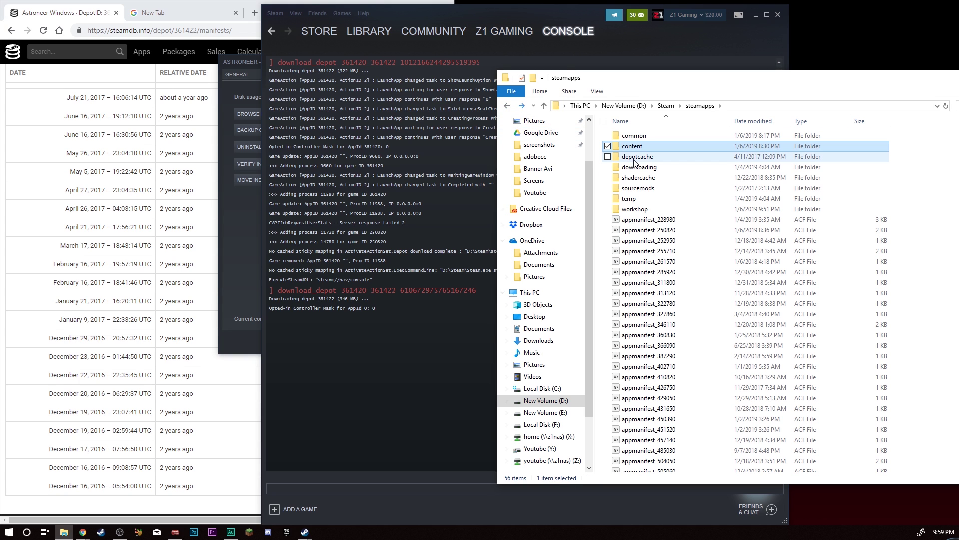
left_click(508, 106)
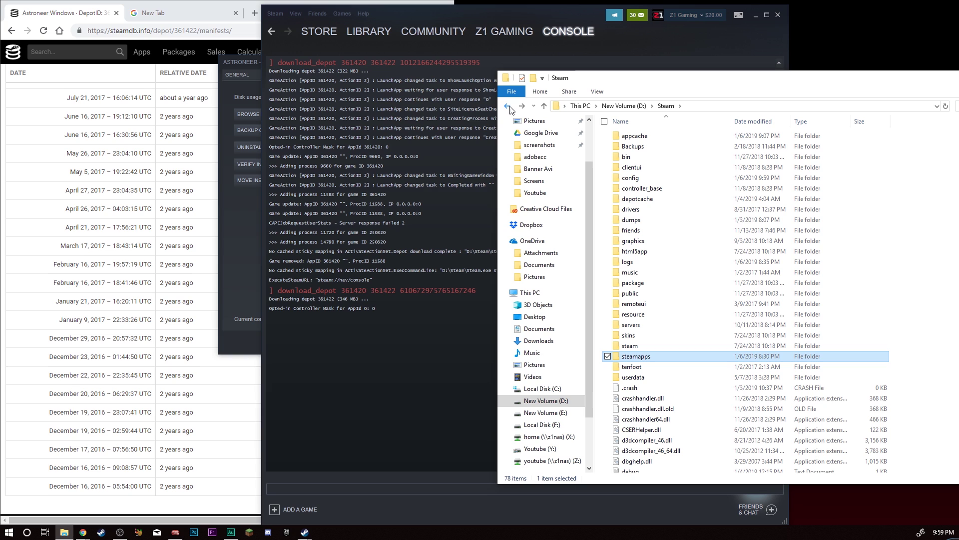
left_click_drag(645, 80, 561, 36)
left_click(750, 176)
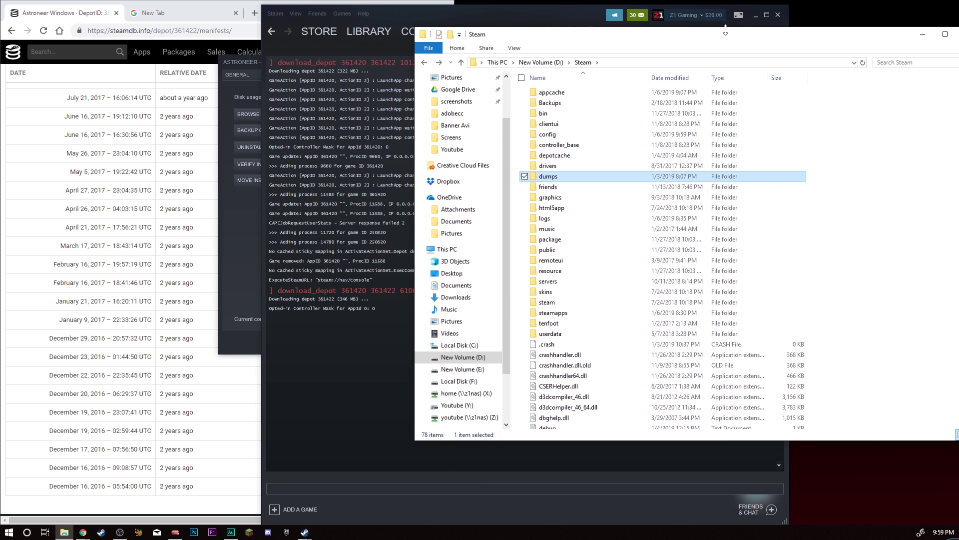
left_click_drag(723, 35, 604, 35)
left_click(854, 34)
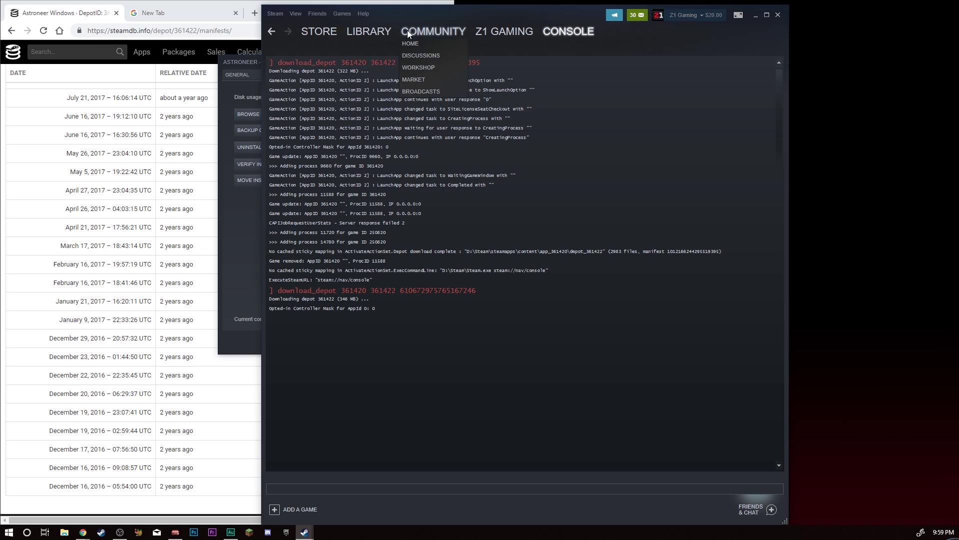
Place the Steam console beside the browser and close the ASTRONEER properties window covering the manifest list.
left_click_drag(415, 18, 957, 25)
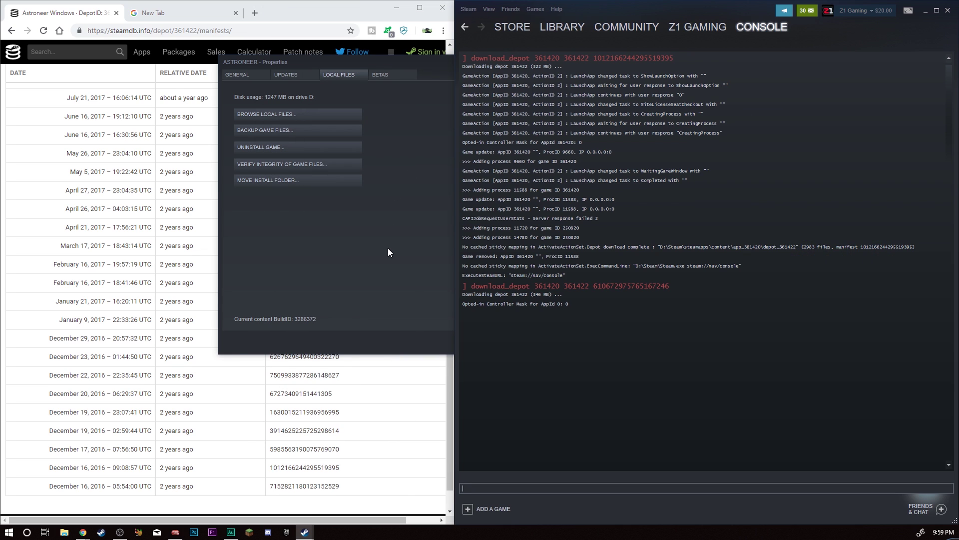
left_click_drag(464, 59, 489, 66)
left_click(542, 70)
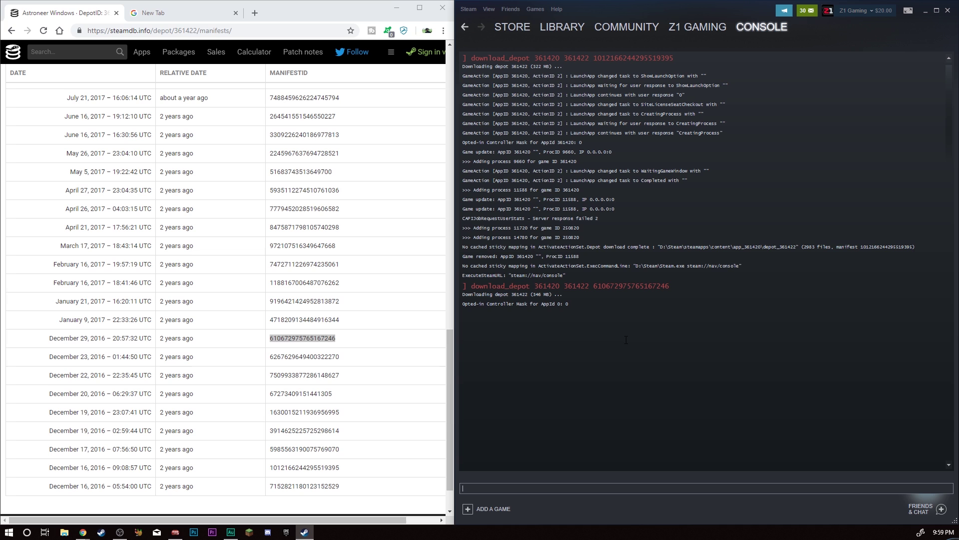
Examine the SteamDB page for depot 361422, including the depot details and the dates and IDs of its previous manifests.
scroll(229, 281, "down", 2)
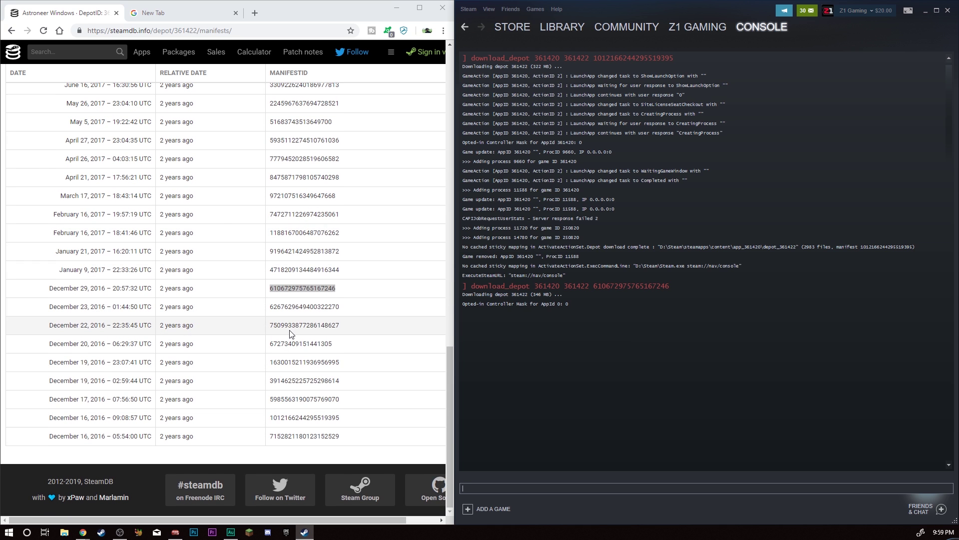
scroll(290, 329, "up", 8)
scroll(290, 320, "up", 10)
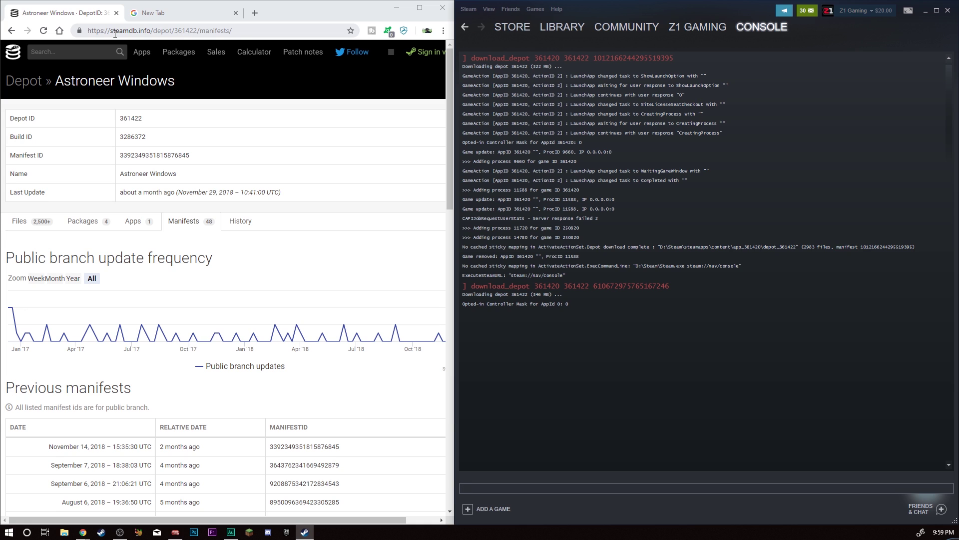
left_click(62, 52)
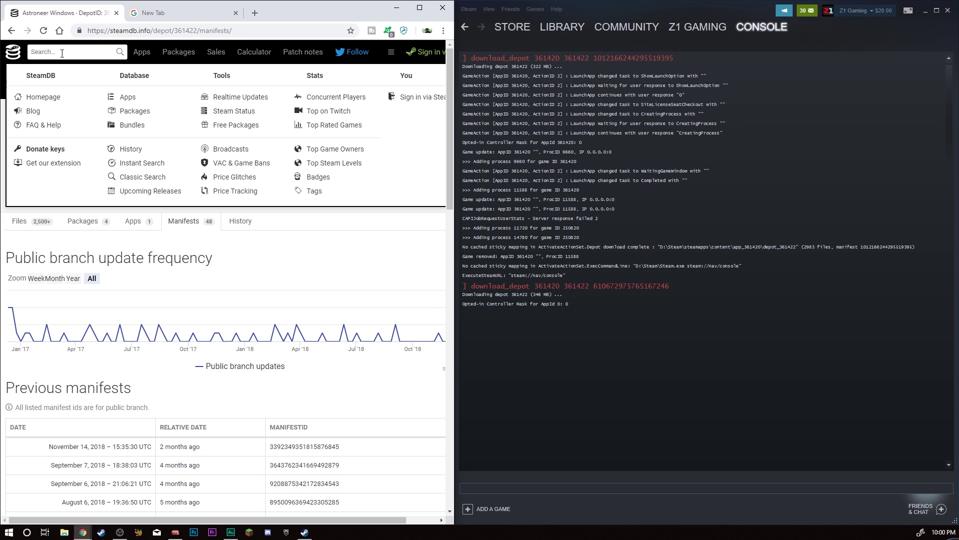
scroll(157, 323, "down", 9)
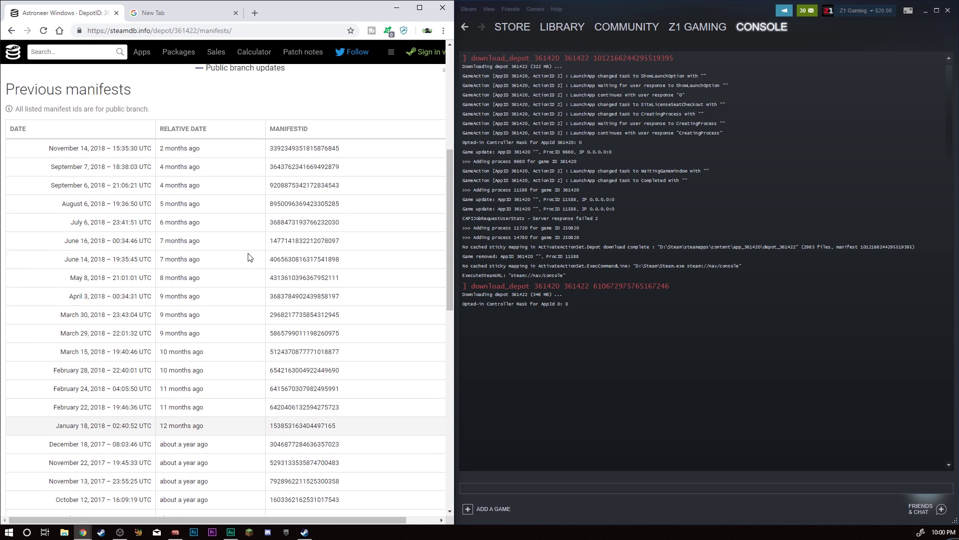
scroll(157, 319, "up", 3)
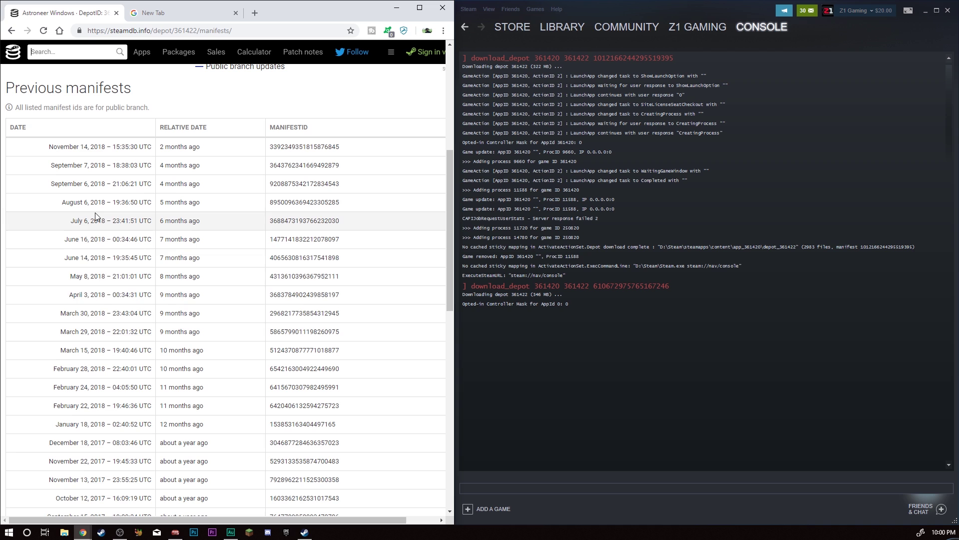
scroll(103, 284, "down", 10)
scroll(106, 323, "up", 10)
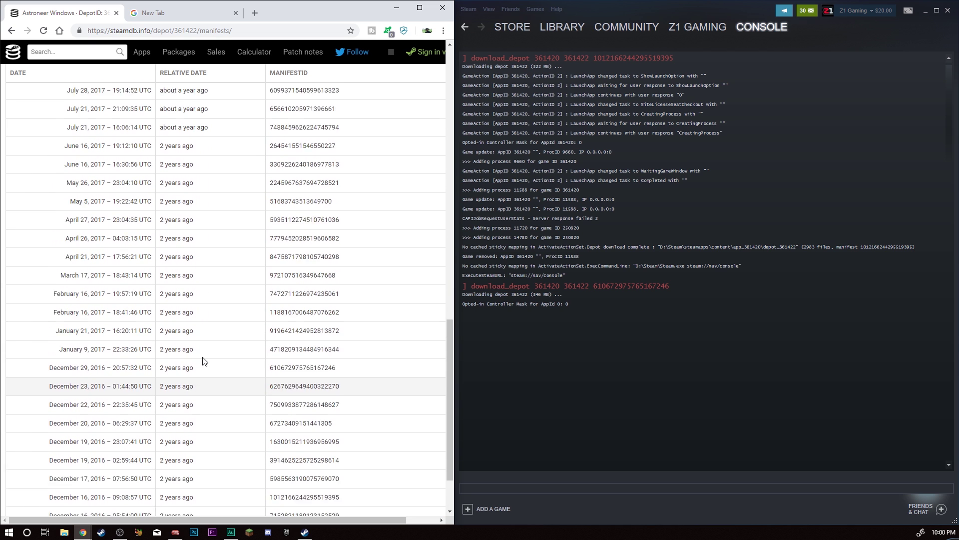
Return to the SteamDB search results for astroneer and check the steam://nav/console address in the other browser tab.
left_click(11, 31)
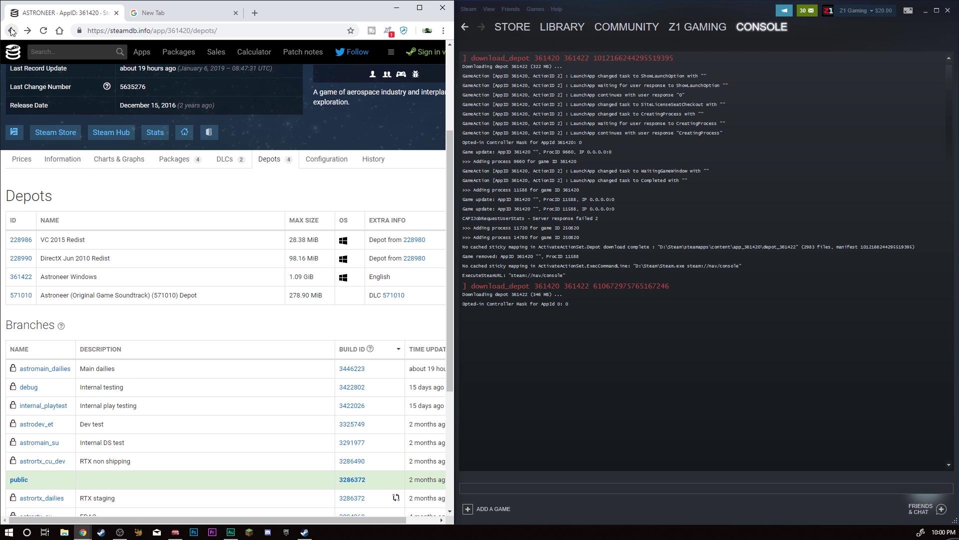
left_click(11, 31)
left_click(190, 11)
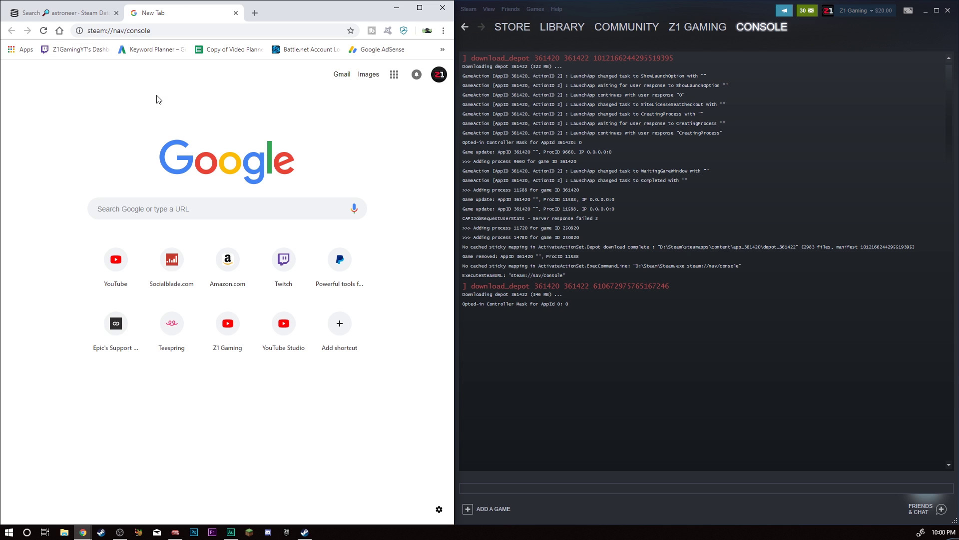
left_click(82, 12)
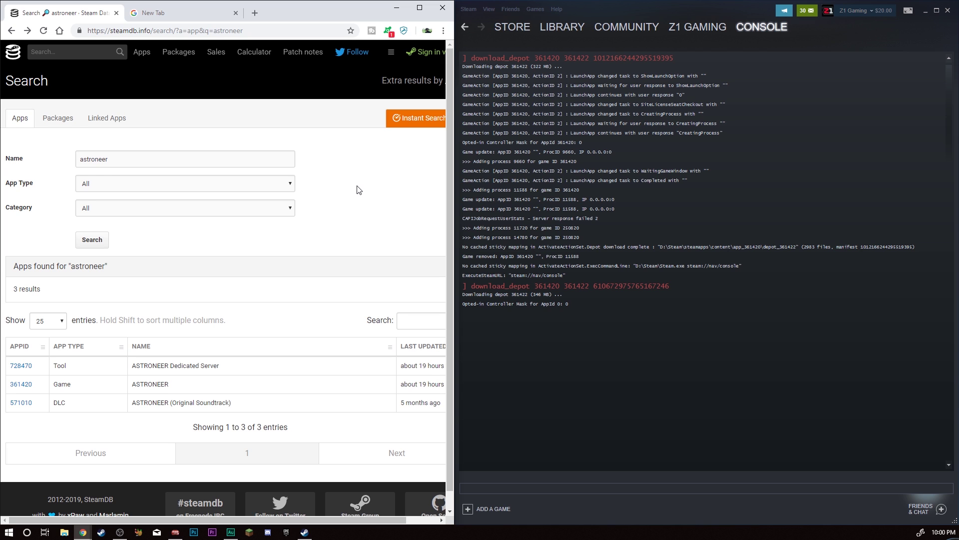
Browse ASTRONEER's local files from its properties in the Steam library and move the opened folder window clear of the game page.
left_click(545, 29)
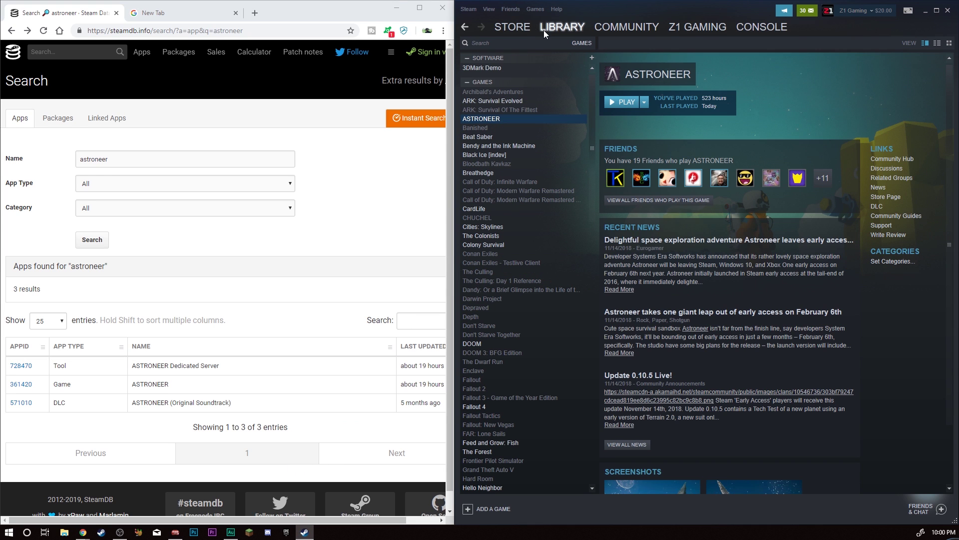
right_click(491, 119)
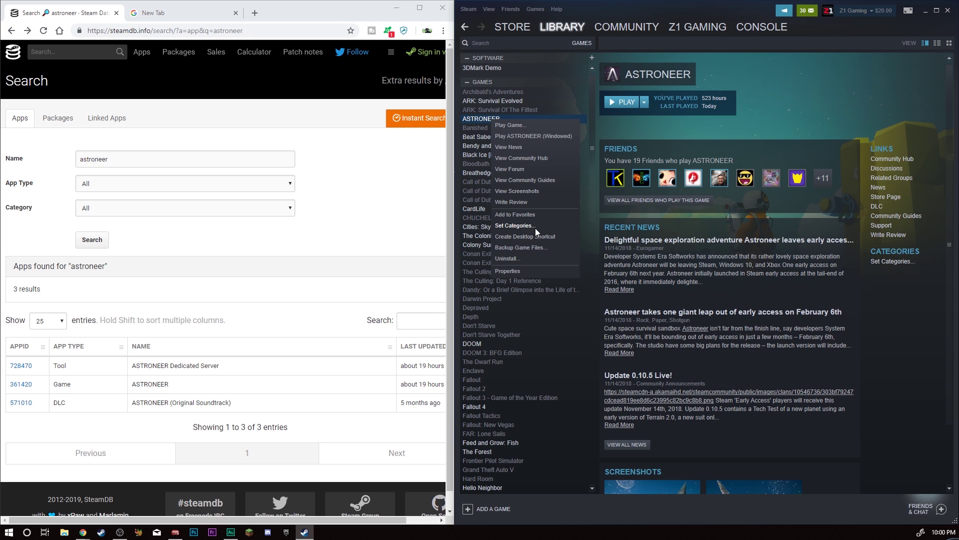
left_click(528, 275)
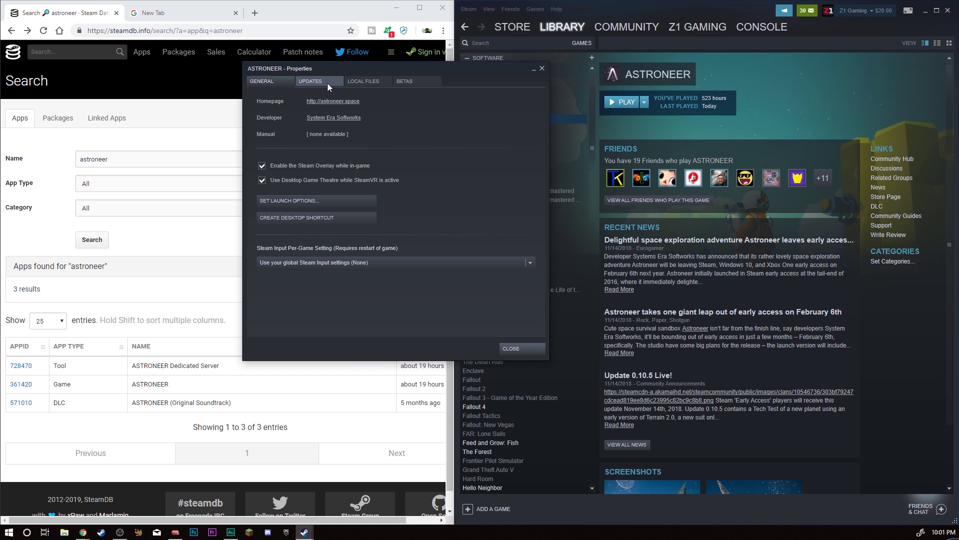
left_click(357, 82)
left_click(321, 121)
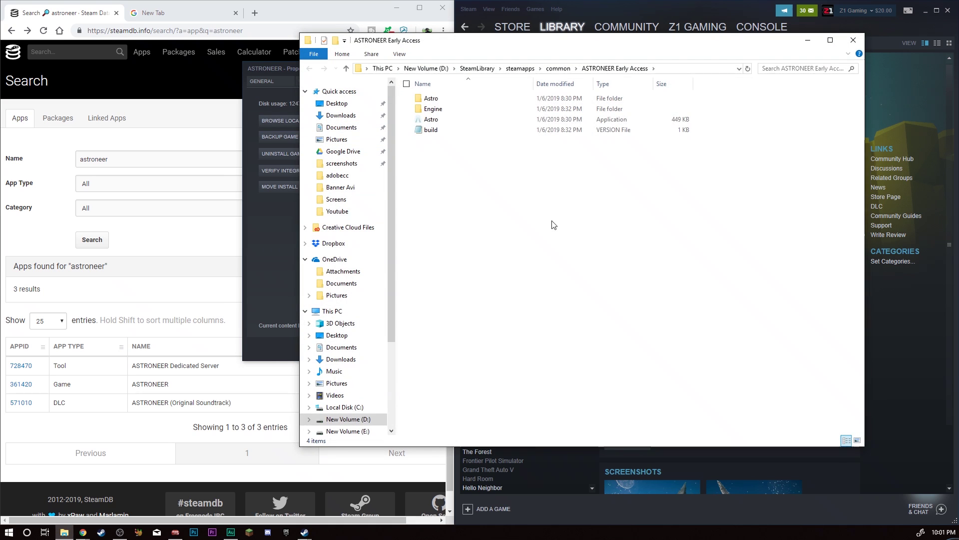
left_click_drag(502, 46, 285, 65)
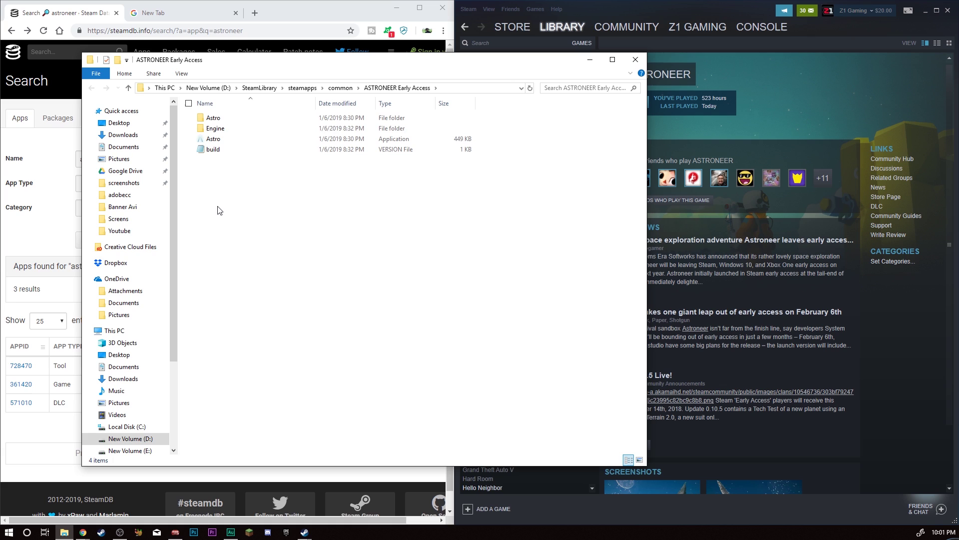
Check the installed game's Astro folder, read the build version file in Notepad, and close it.
double_click(224, 118)
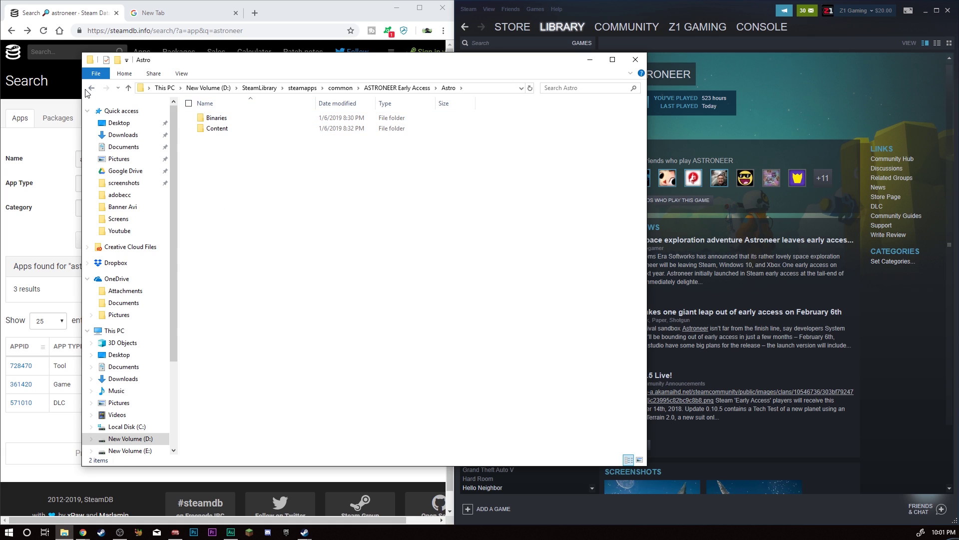
key("alt+Left")
double_click(220, 150)
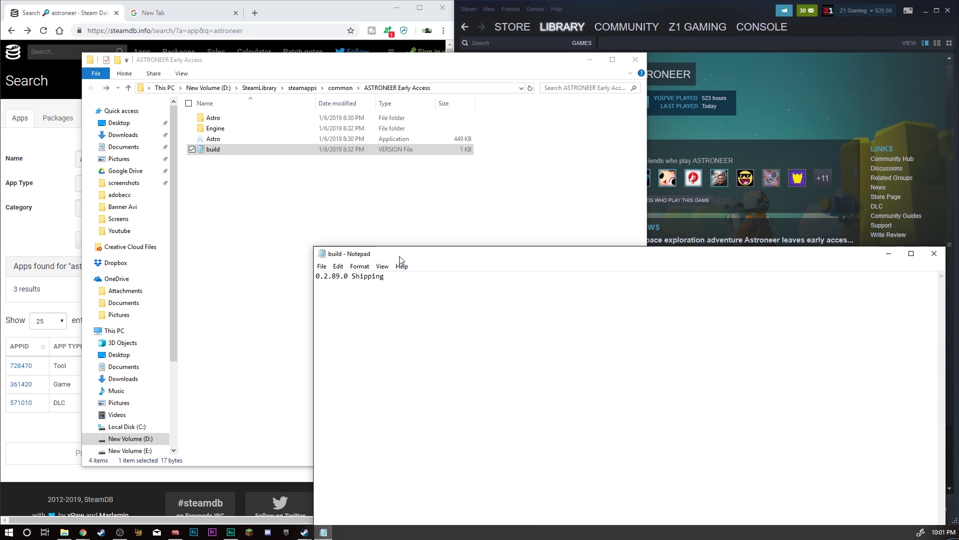
left_click_drag(402, 255, 356, 234)
left_click(887, 232)
left_click(293, 167)
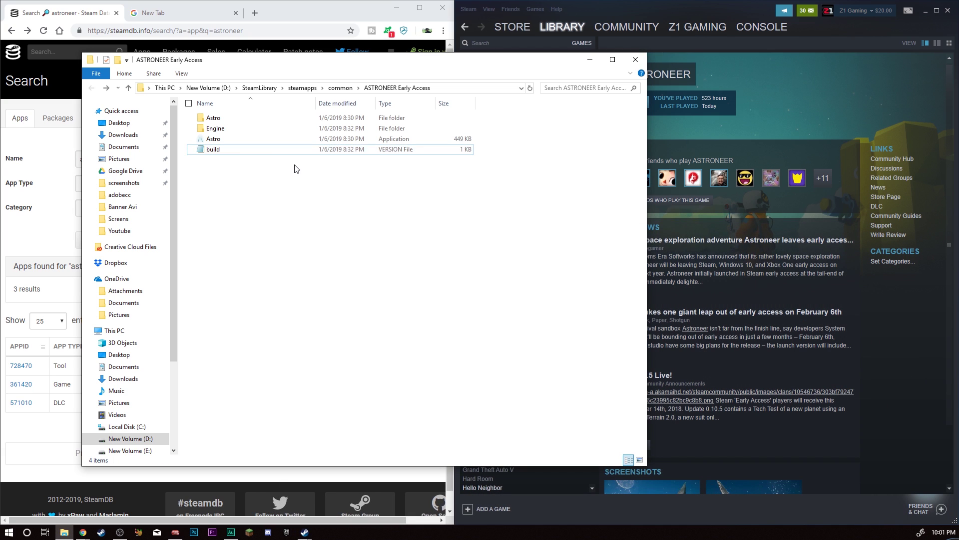
Inspect the Movies folder inside Astro\Content and return to the ASTRONEER Early Access folder.
double_click(220, 121)
double_click(230, 129)
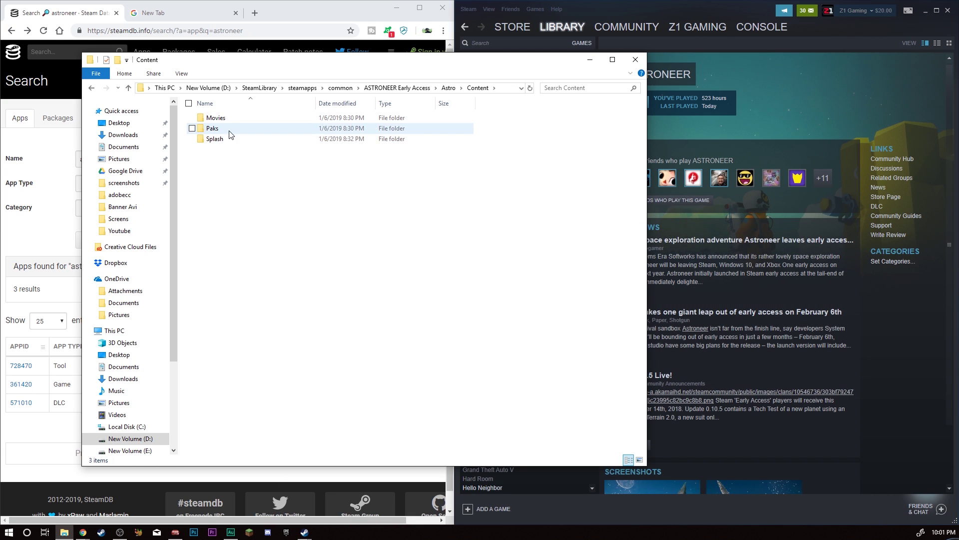
double_click(220, 118)
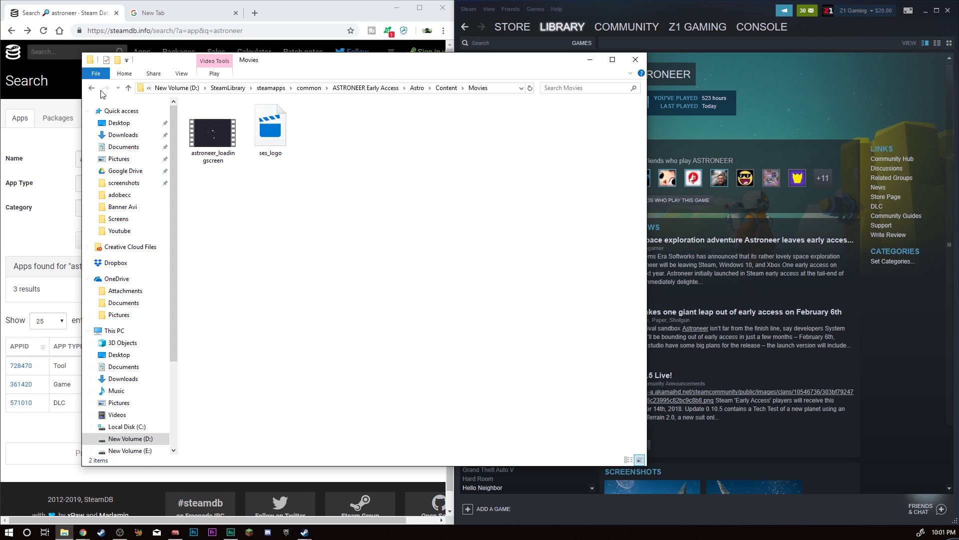
left_click(91, 88)
left_click(92, 88)
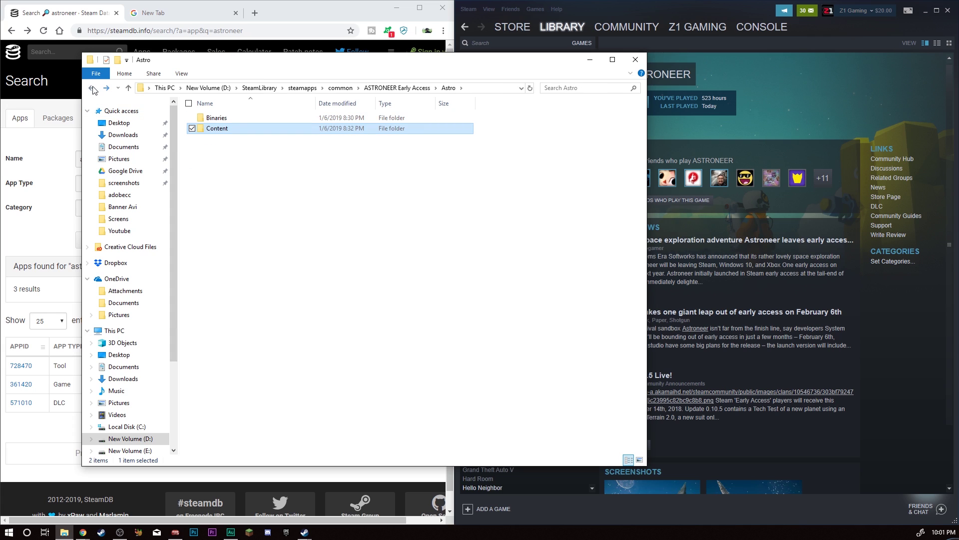
left_click(92, 89)
Inspect the Content folder inside Engine and return to the ASTRONEER Early Access folder.
double_click(224, 130)
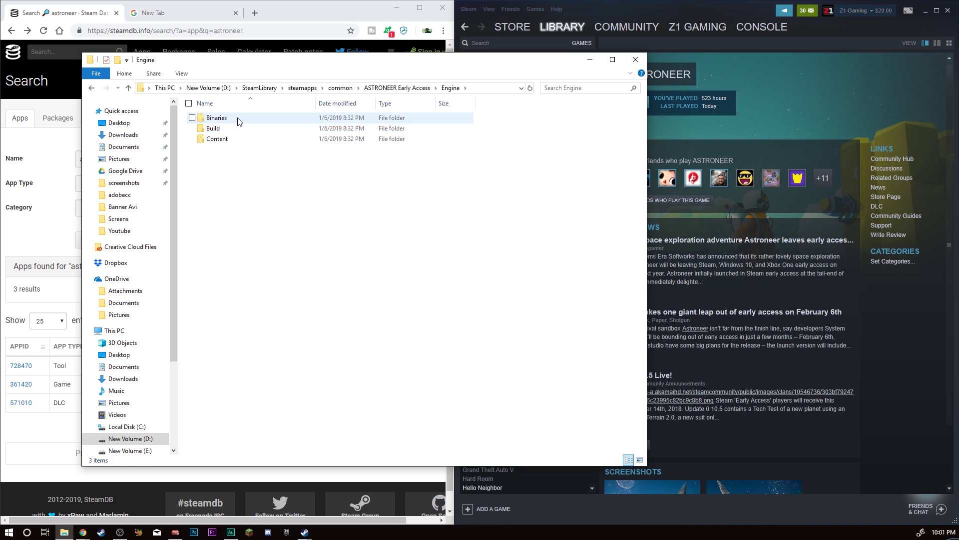
double_click(224, 139)
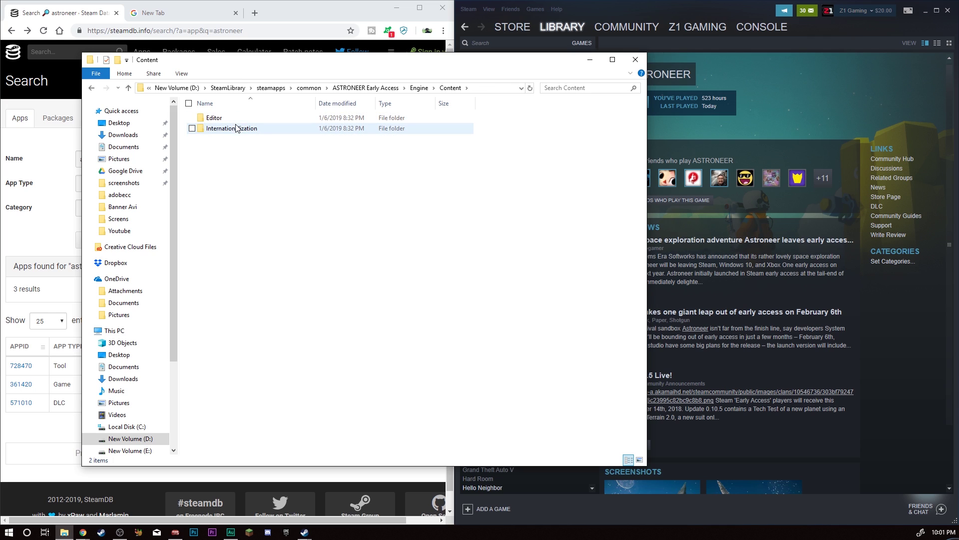
left_click(90, 89)
left_click(91, 88)
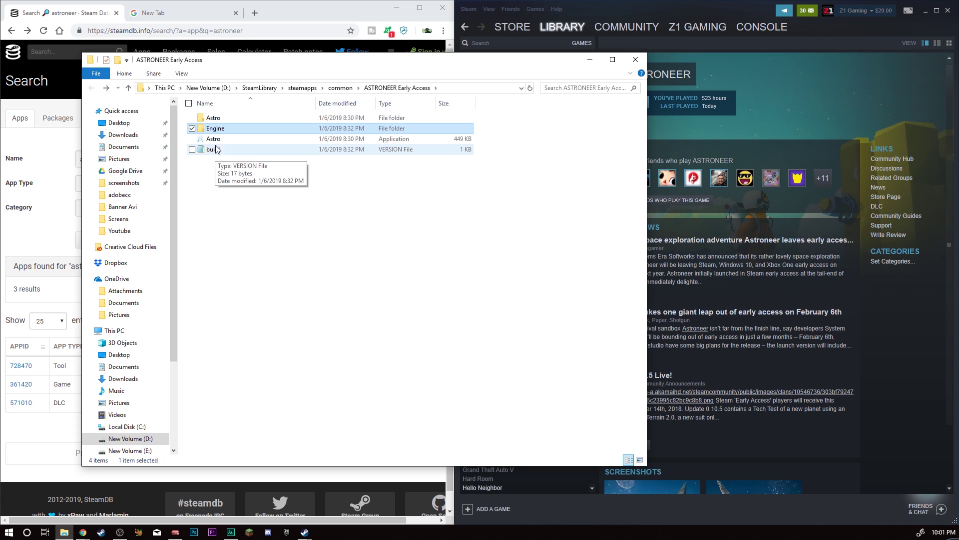
Inspect Astro's Content folder and the Win64 folder inside Binaries, return to the ASTRONEER Early Access folder, and clear the selection.
double_click(213, 118)
double_click(217, 128)
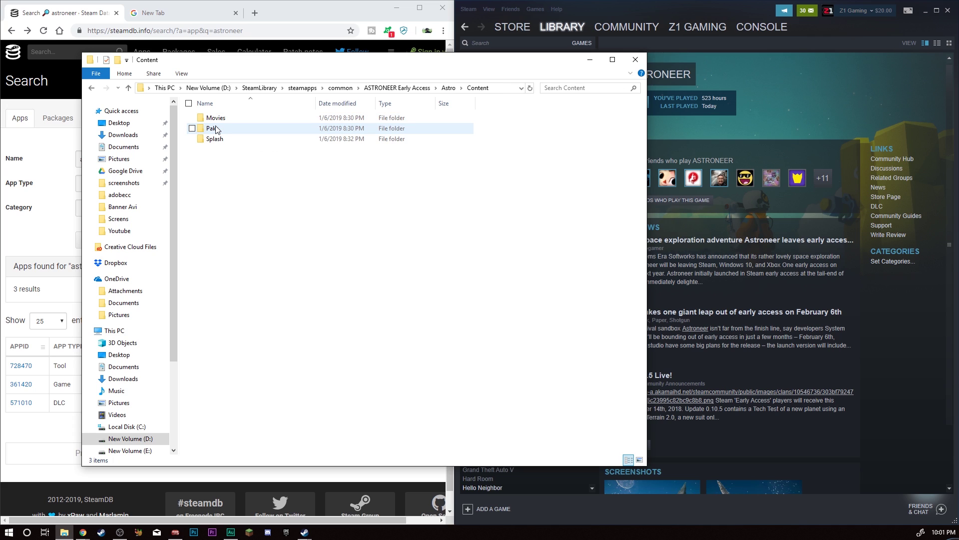
left_click(90, 88)
left_click(210, 119)
double_click(210, 119)
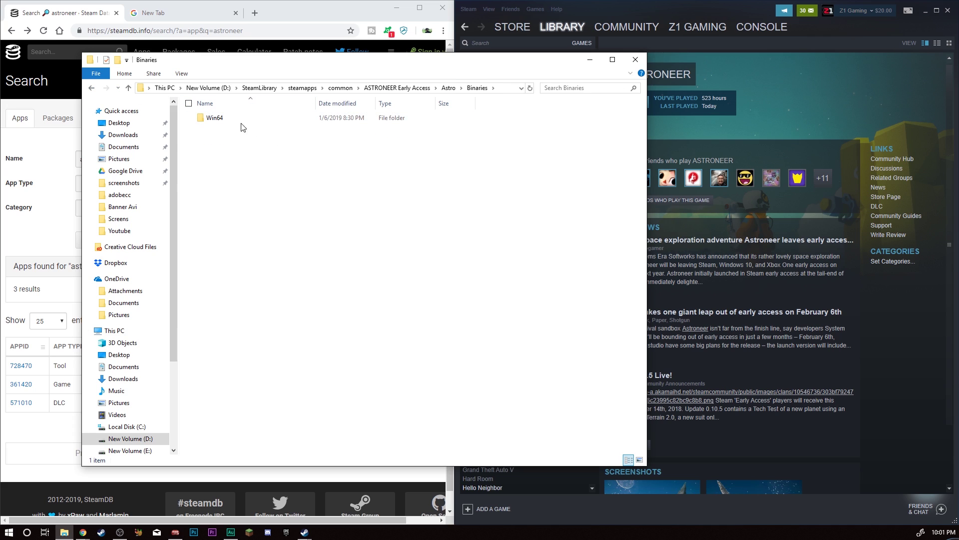
double_click(222, 120)
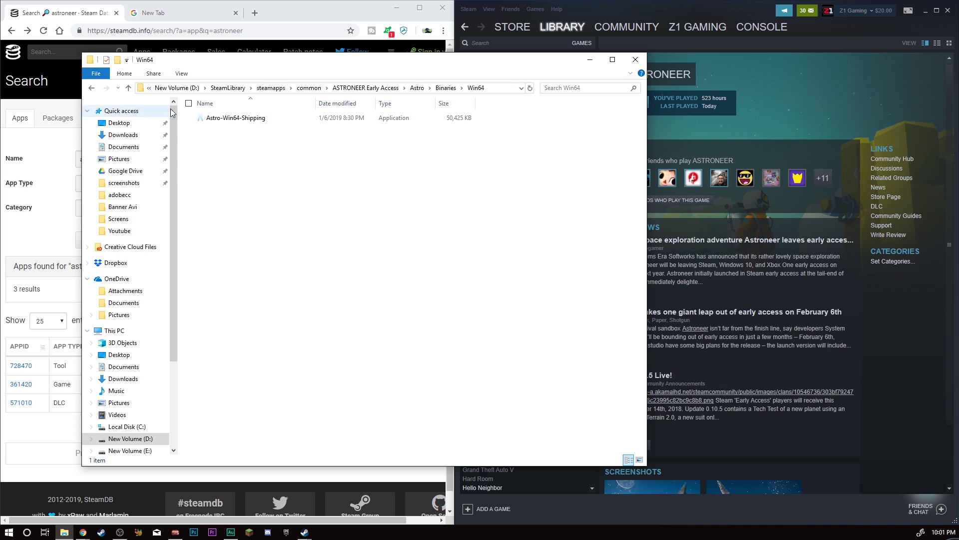
left_click(92, 88)
left_click(92, 89)
left_click(92, 89)
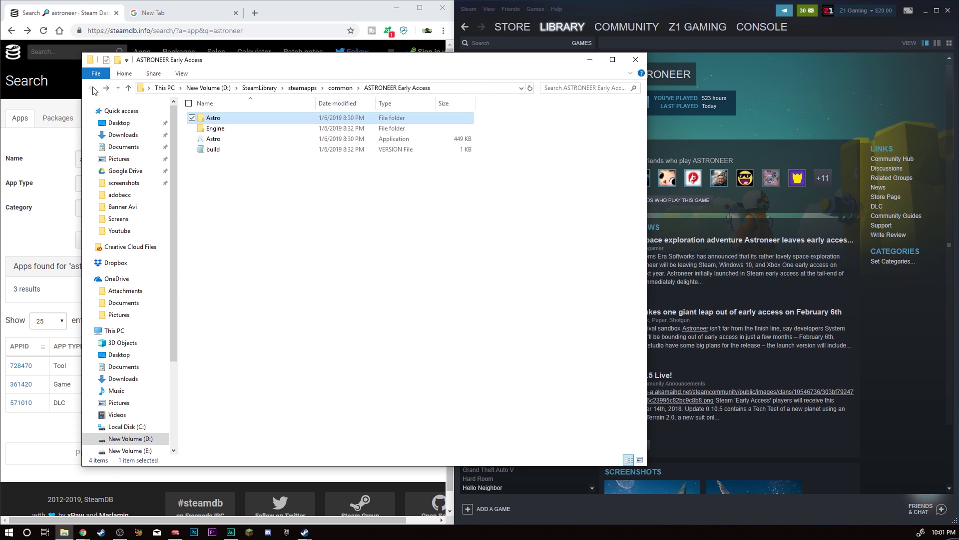
left_click(432, 242)
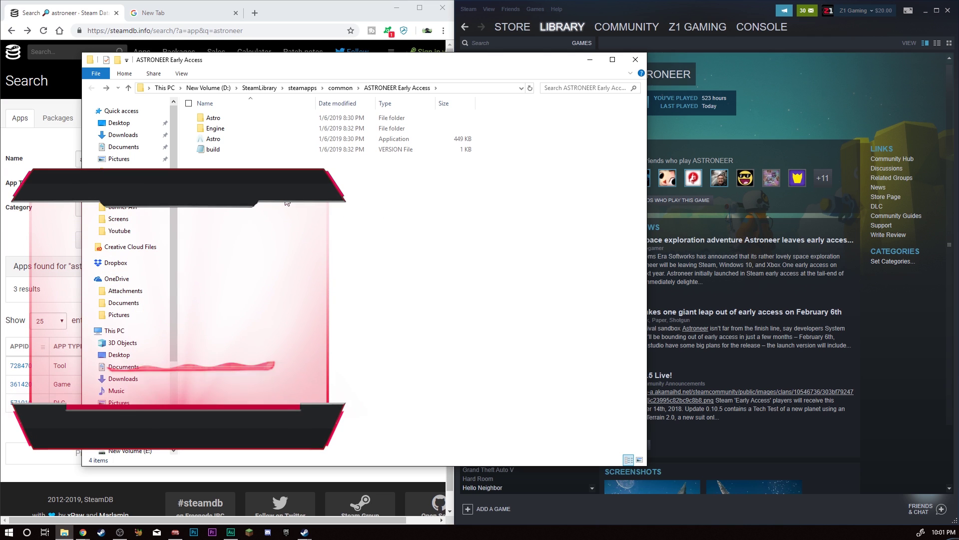
Close the game's folder and properties windows, and minimize the browser and Steam to show the desktop.
left_click(635, 60)
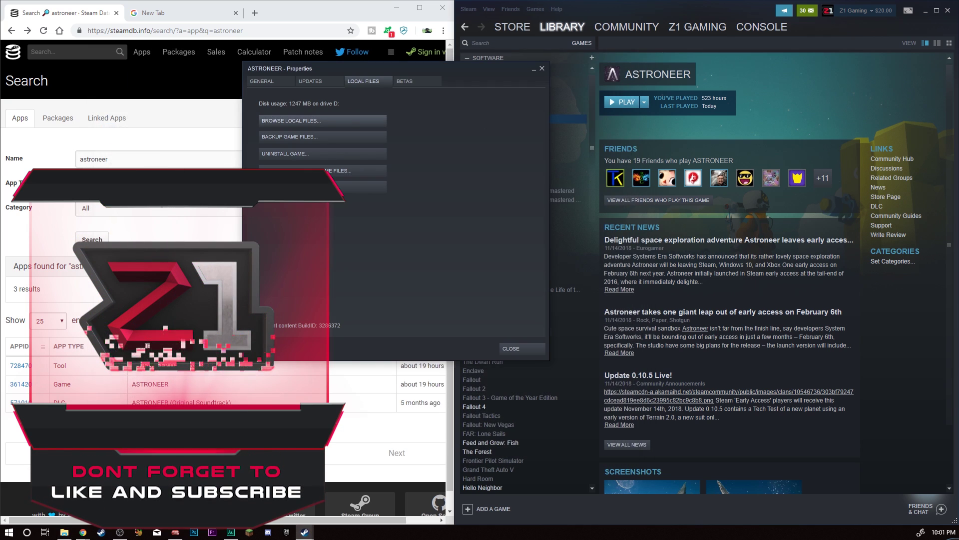
left_click(542, 68)
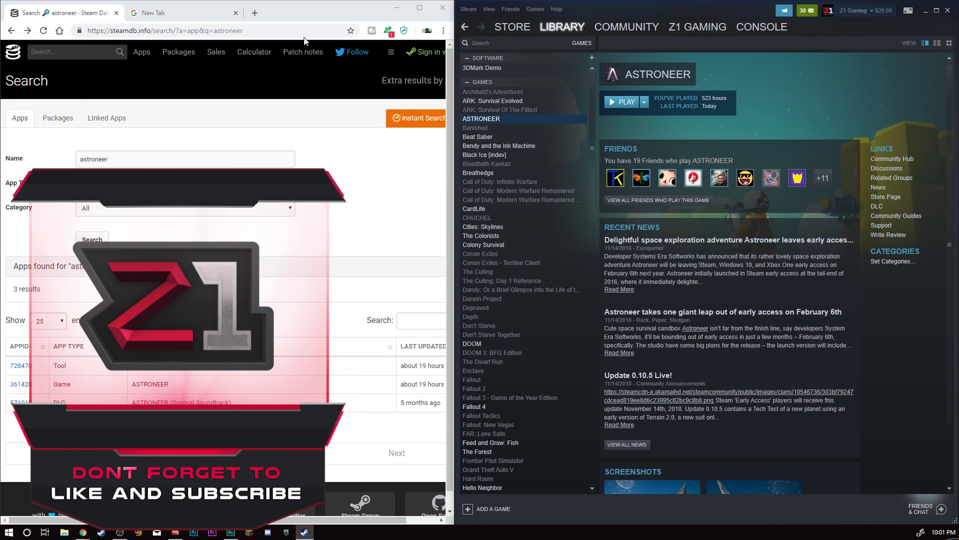
left_click(397, 7)
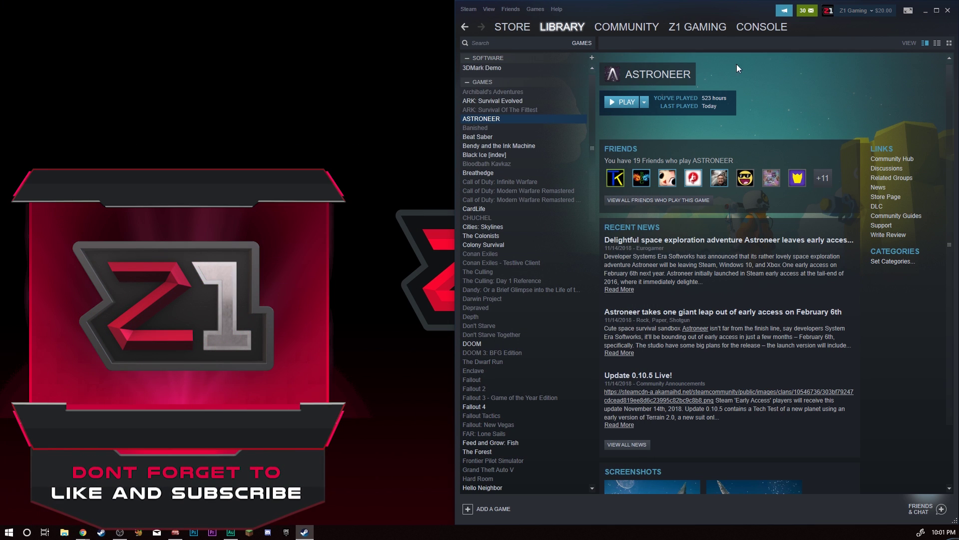
left_click(925, 10)
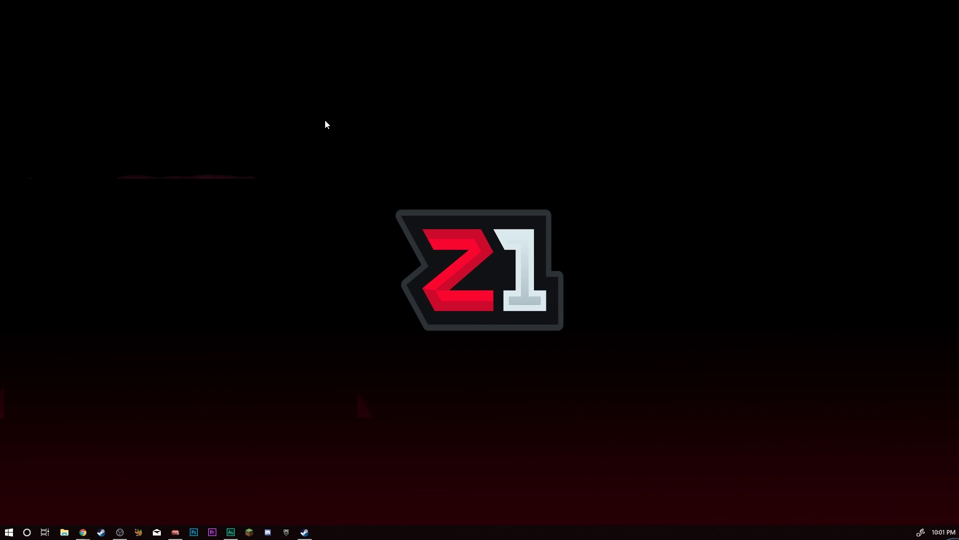